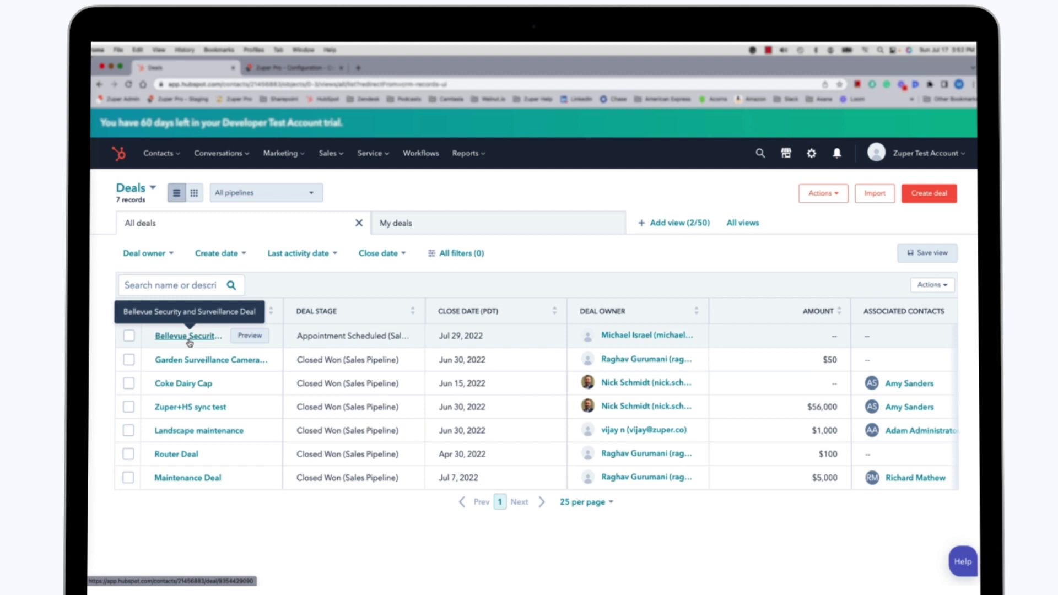
# Step: Open the Bellevue Security and Surveillance Deal from the Deals list
pyautogui.click(187, 338)
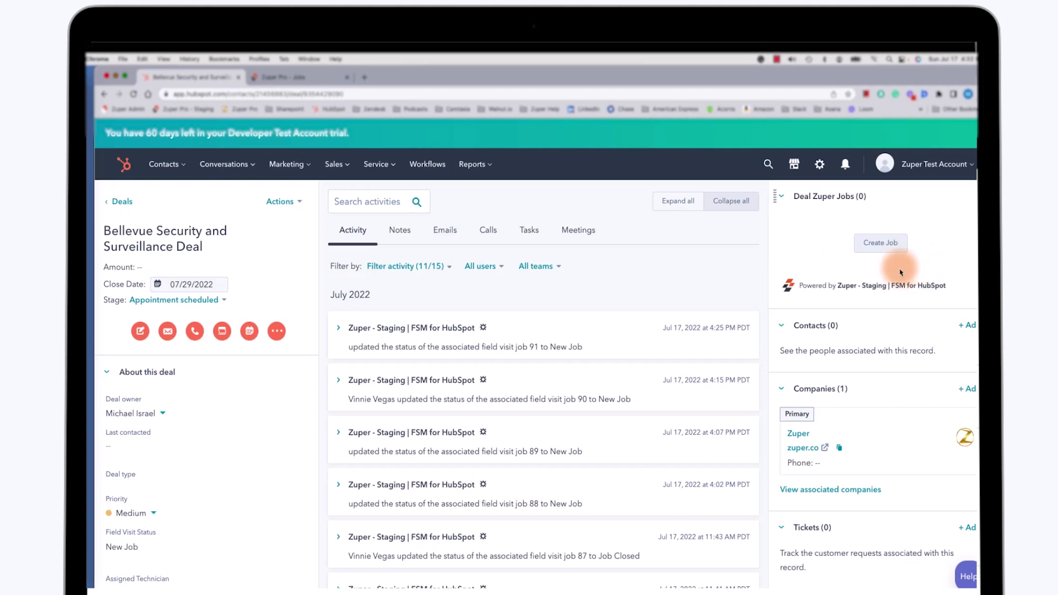
# Step: Start a new Zuper job from the deal's Deal Zuper Jobs card
pyautogui.click(882, 245)
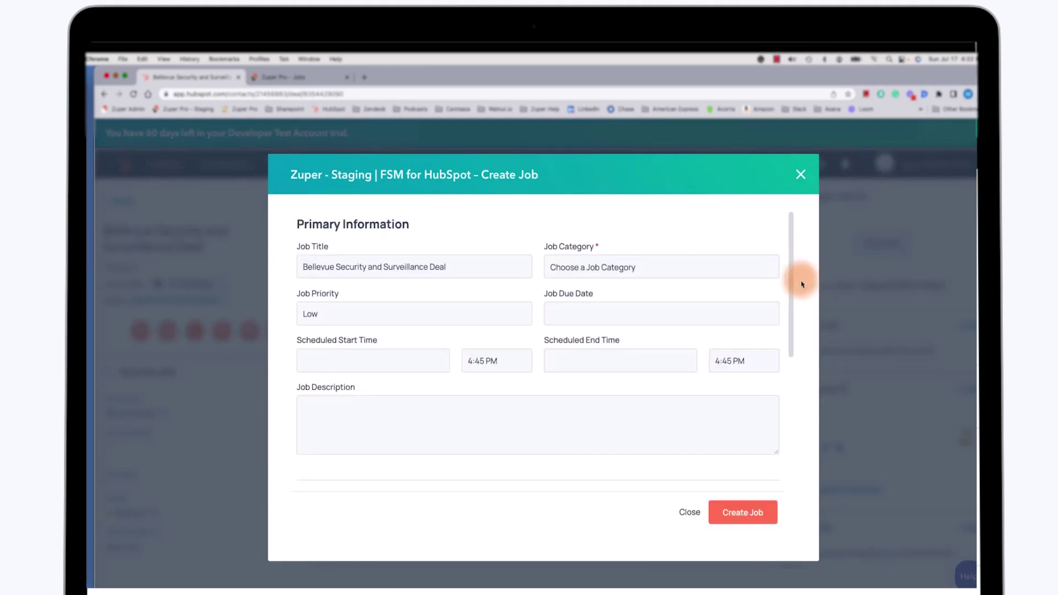
# Step: Set the job category to Commercial Installation and the priority to High
pyautogui.click(619, 270)
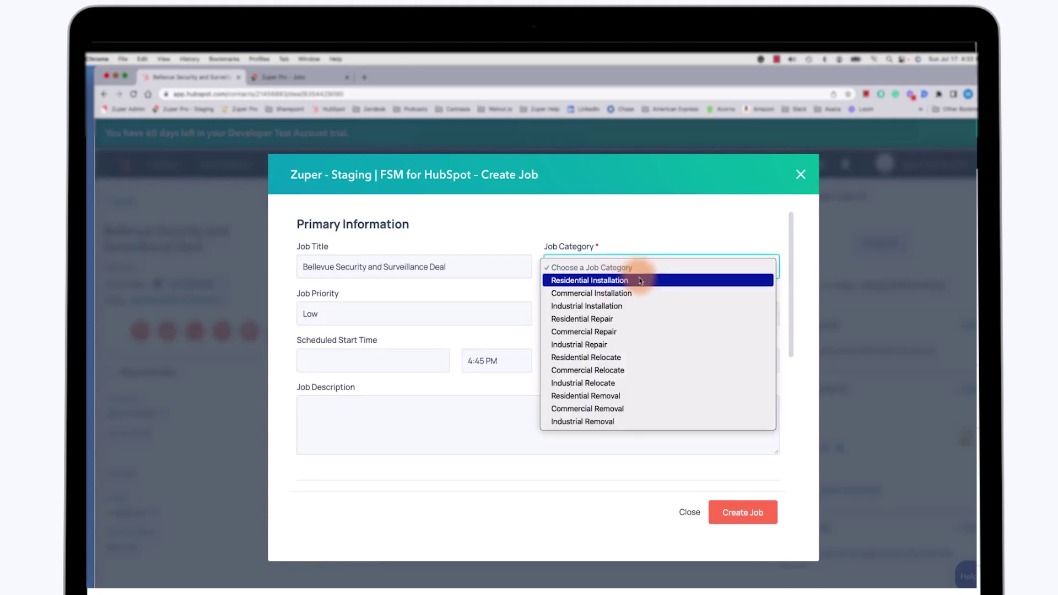
pyautogui.click(635, 294)
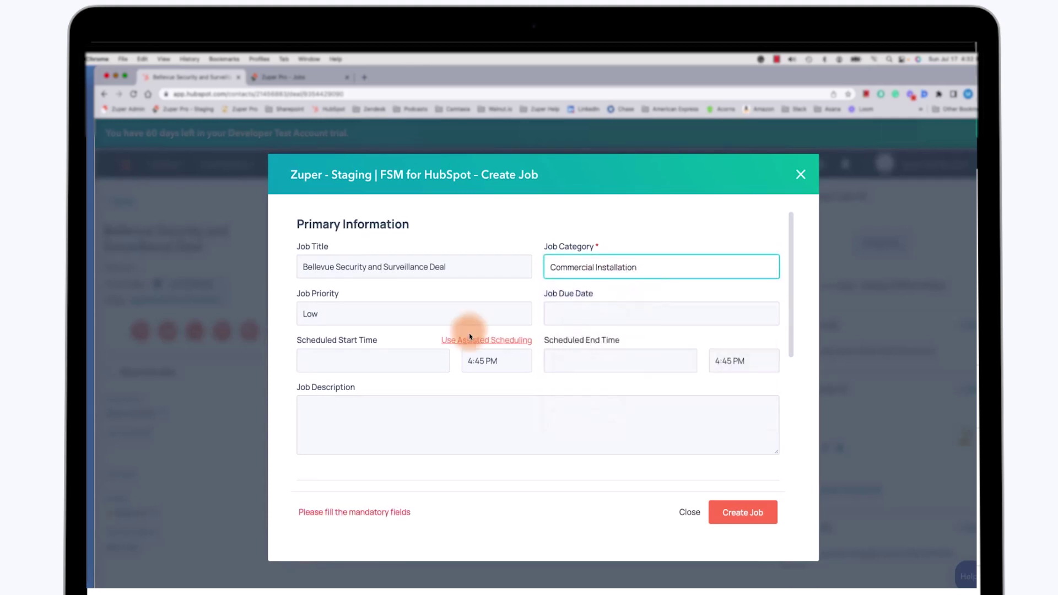
pyautogui.click(419, 314)
pyautogui.click(328, 339)
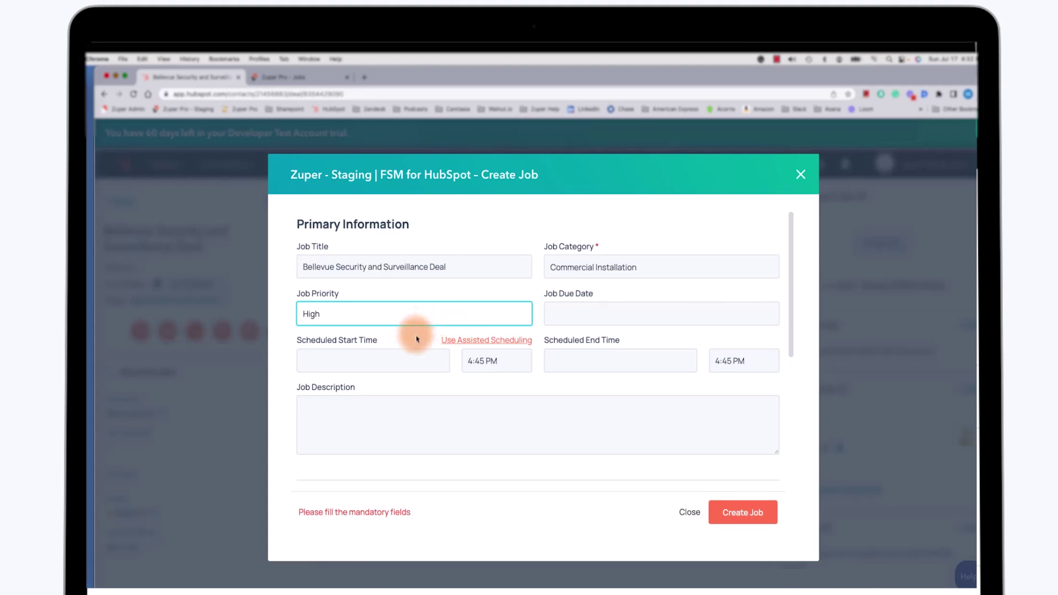
pyautogui.click(458, 342)
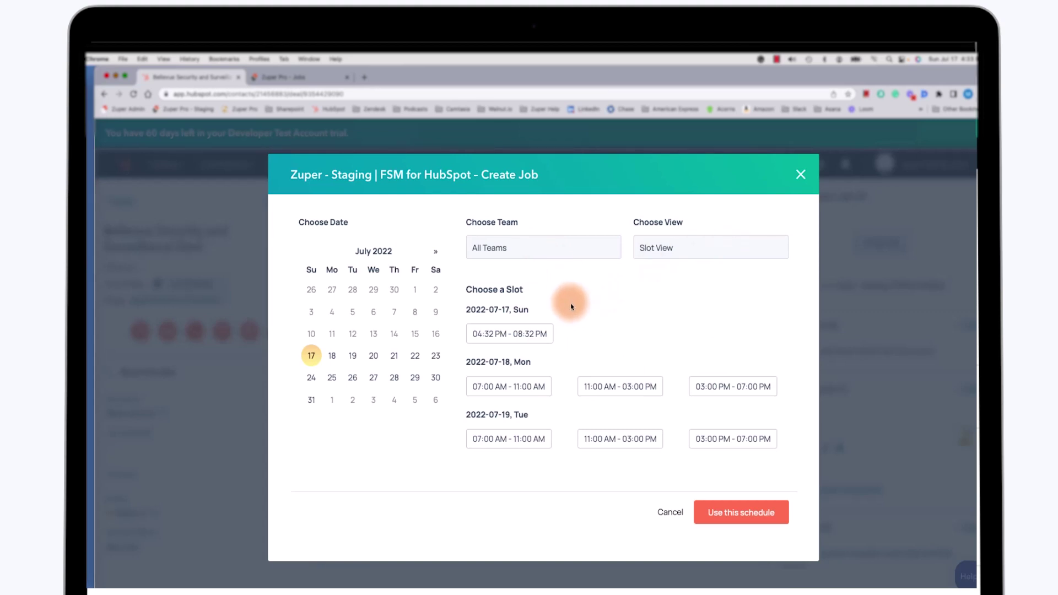
# Step: Schedule the job with the Las Vegas Branch team in Resource View and apply it
pyautogui.click(560, 248)
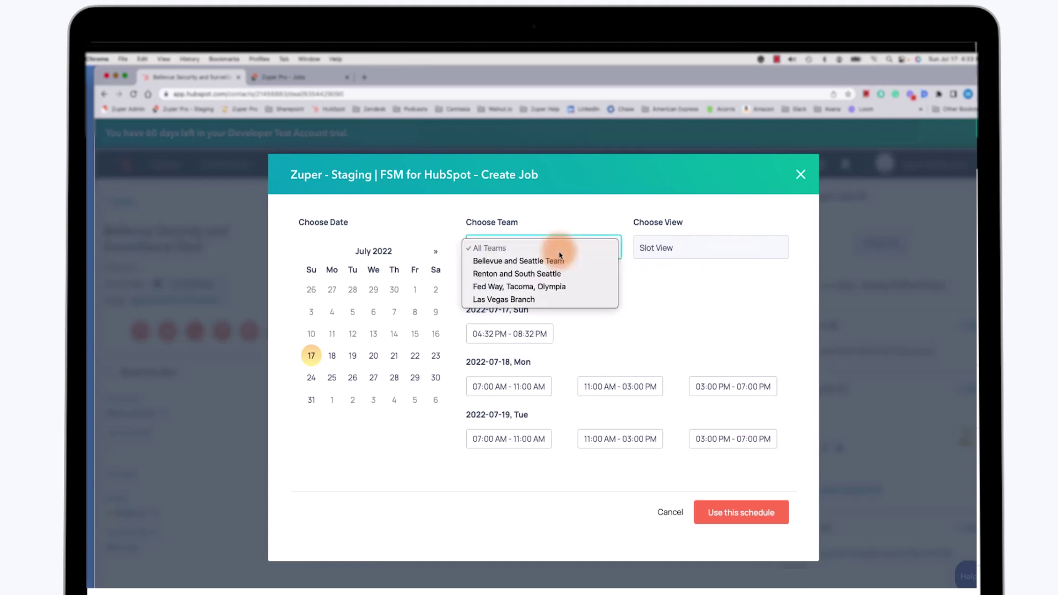
pyautogui.click(563, 301)
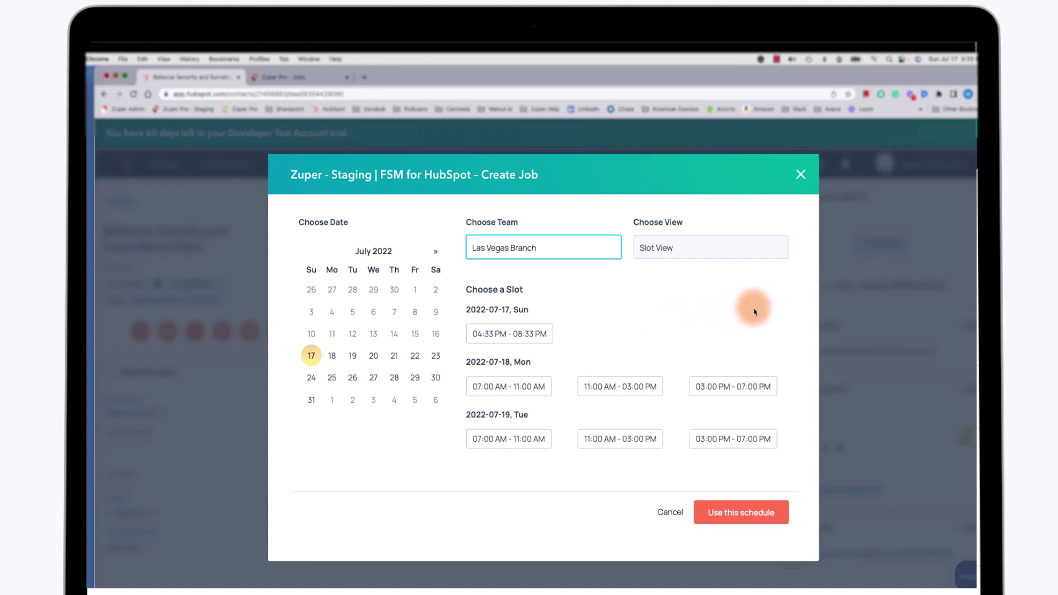
pyautogui.click(701, 249)
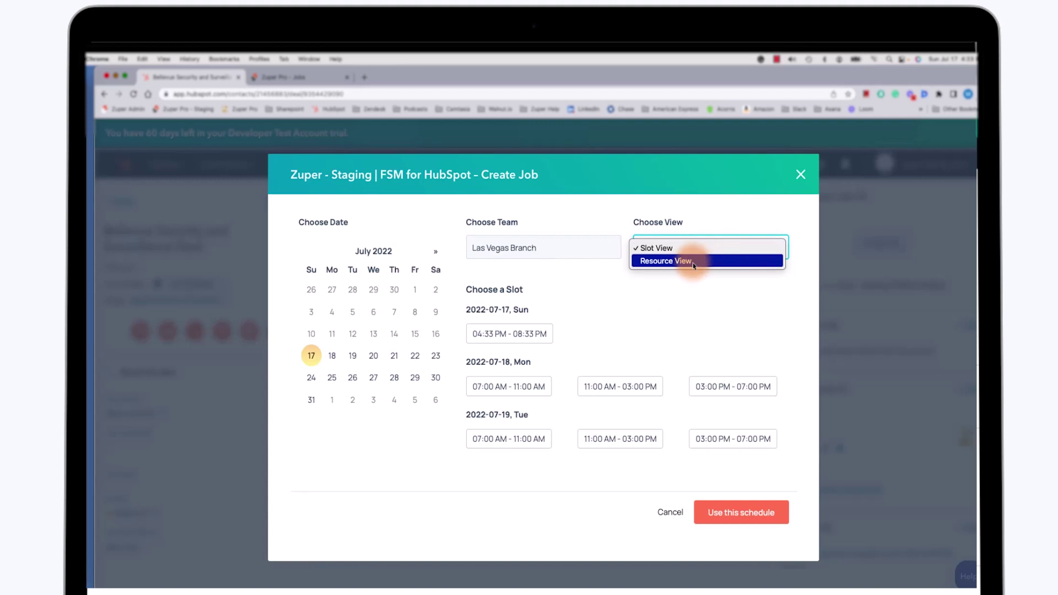
pyautogui.click(693, 262)
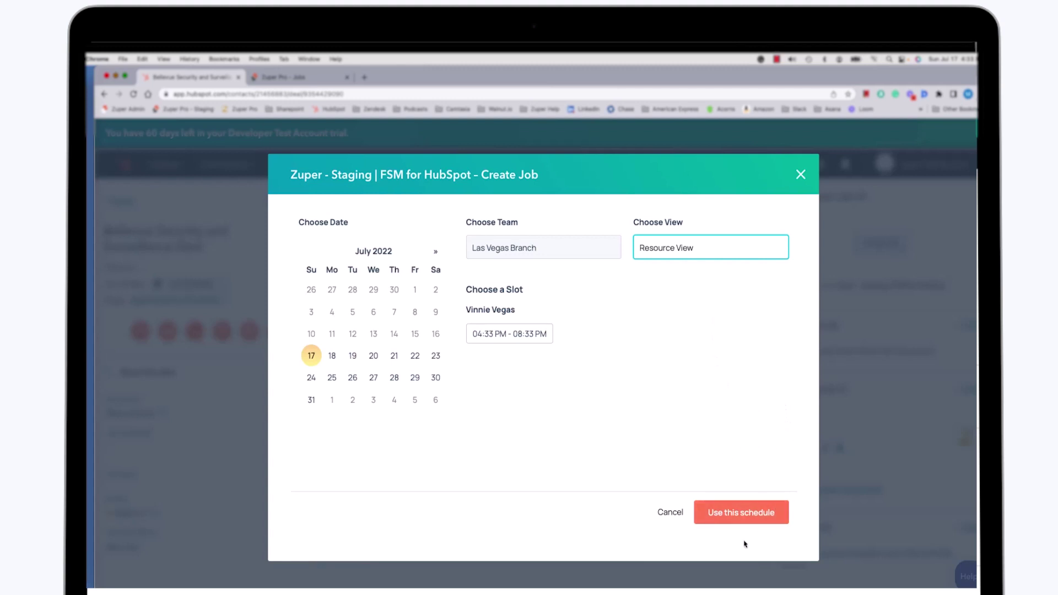
pyautogui.click(727, 518)
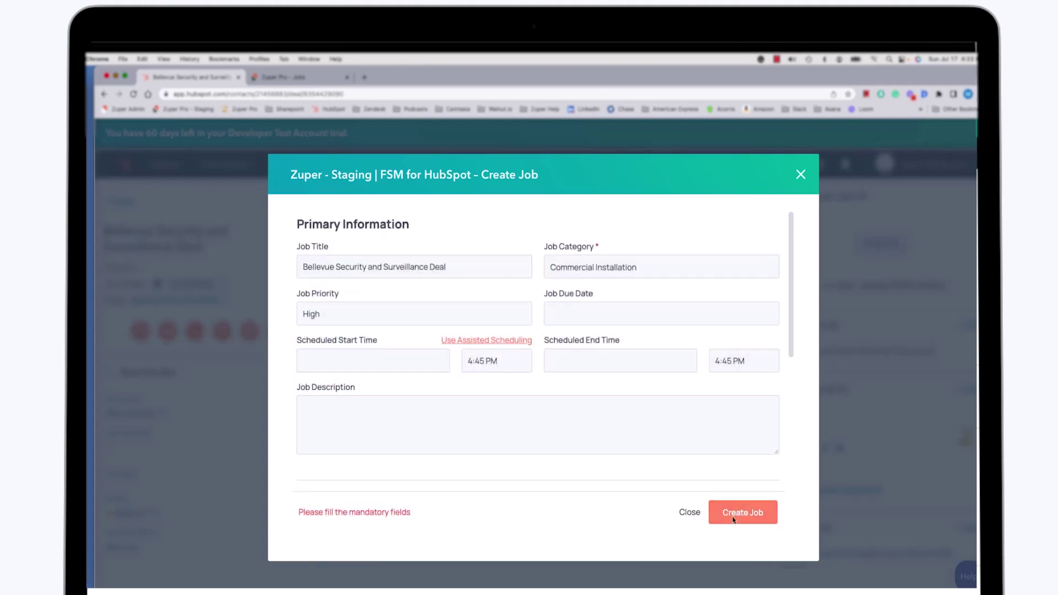
# Step: Enter 'Installation' as the job description
pyautogui.click(341, 404)
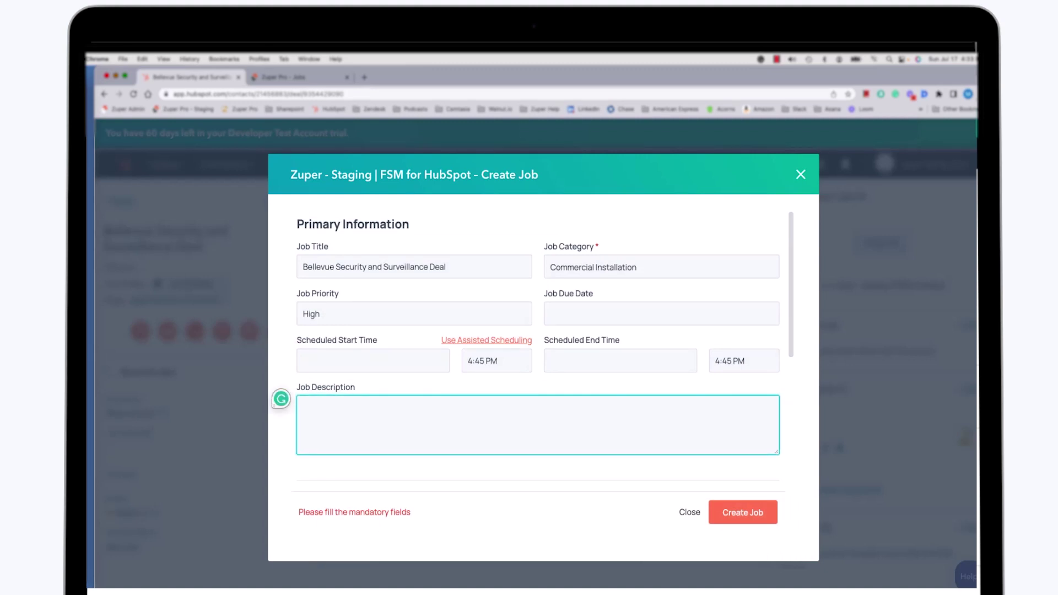
pyautogui.write('Installation')
pyautogui.scroll(-3, 619, 480)
pyautogui.scroll(-1, 614, 480)
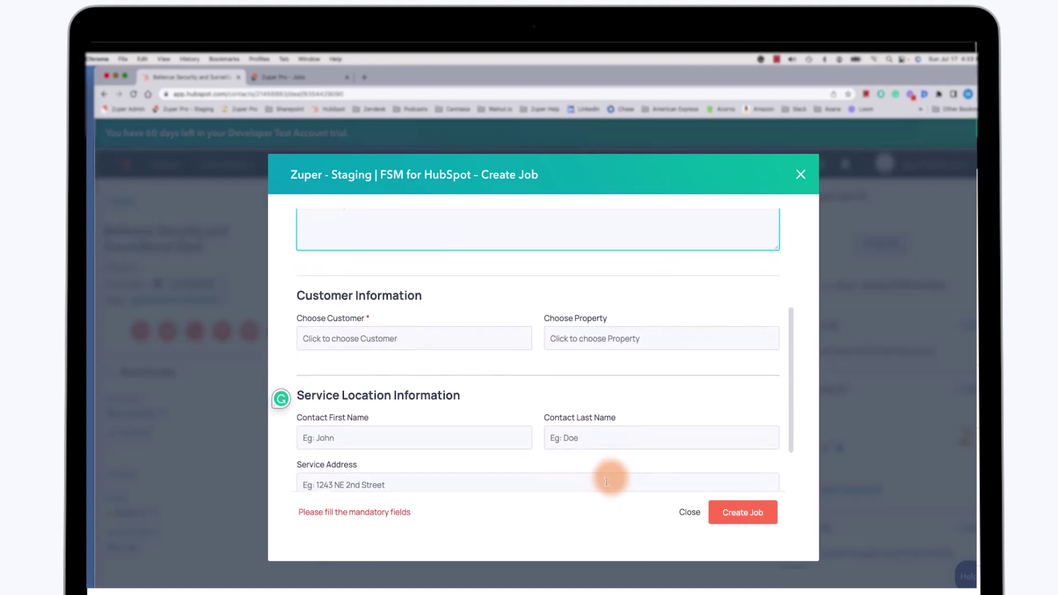
# Step: Assign the last customer on page two of the picker and create the job
pyautogui.click(439, 336)
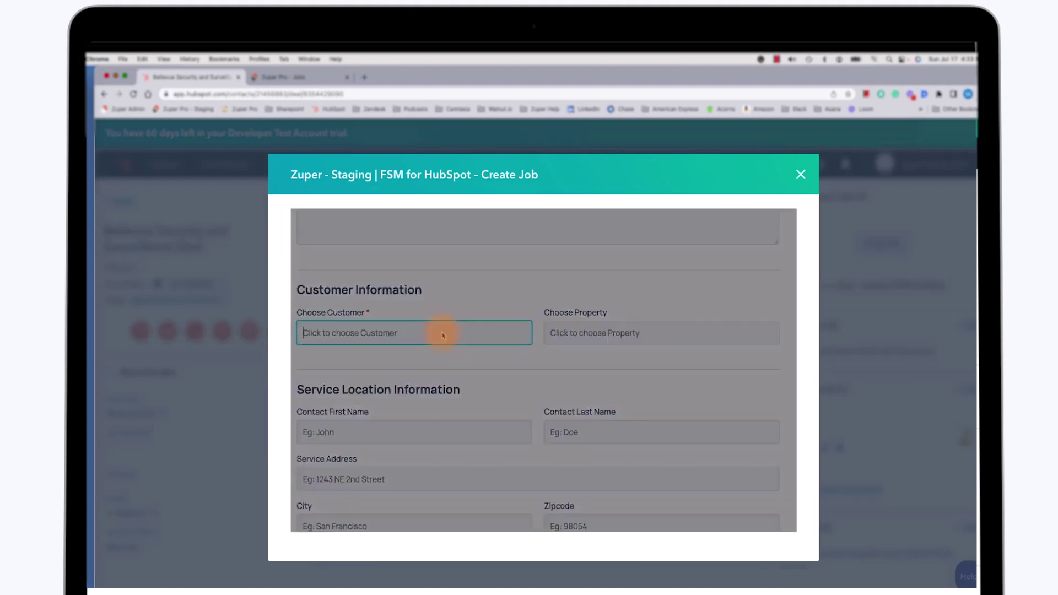
pyautogui.click(780, 228)
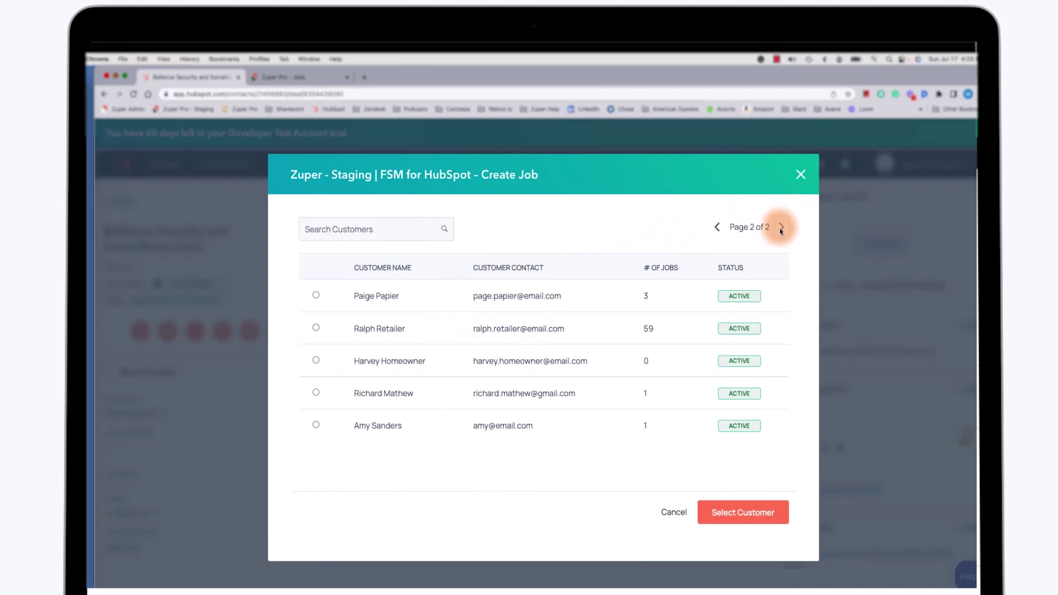
pyautogui.click(320, 331)
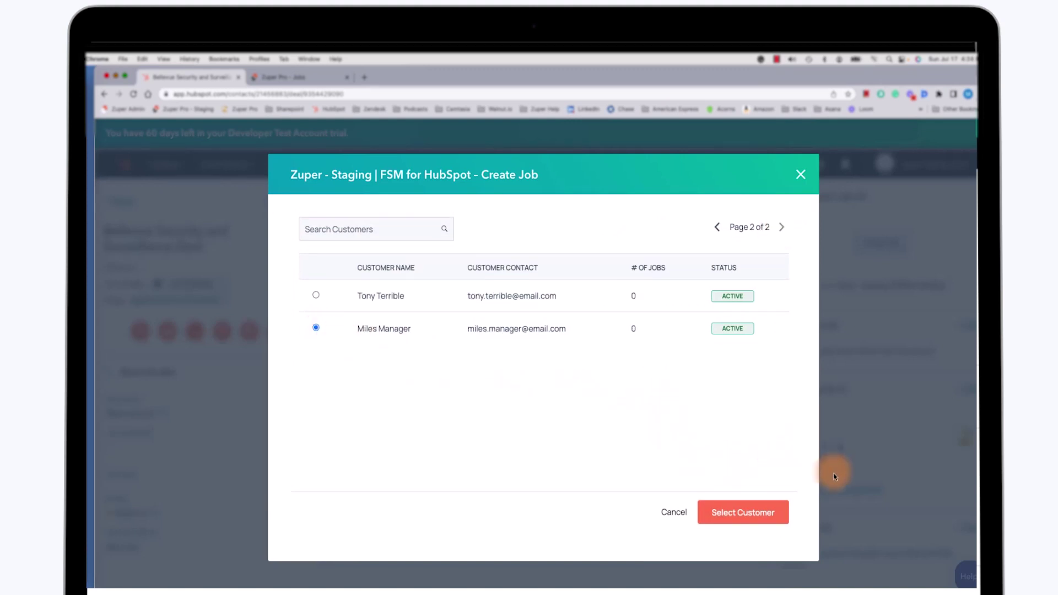
pyautogui.click(744, 513)
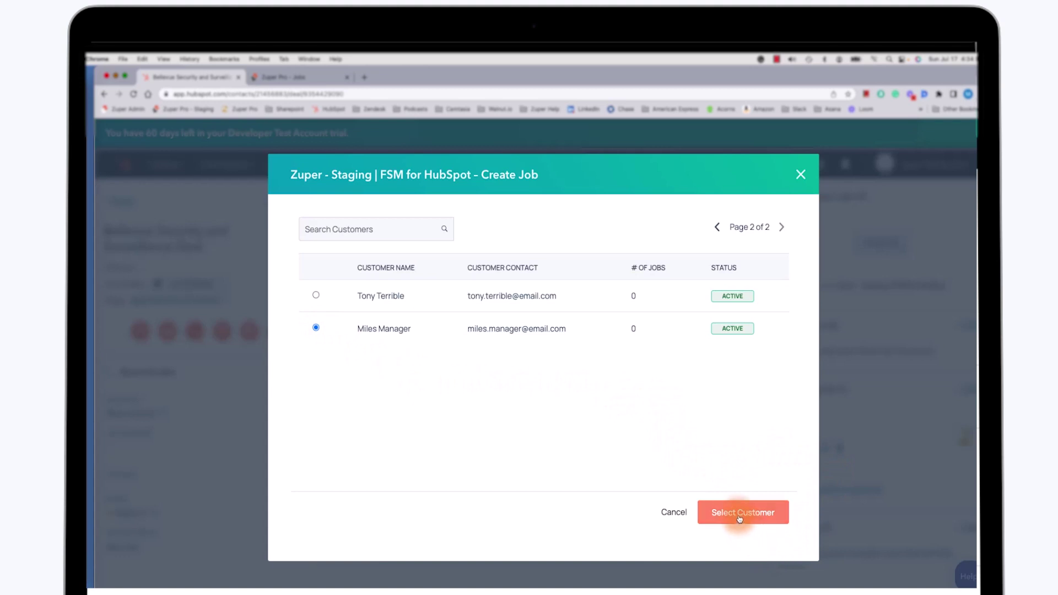
pyautogui.scroll(-3, 513, 436)
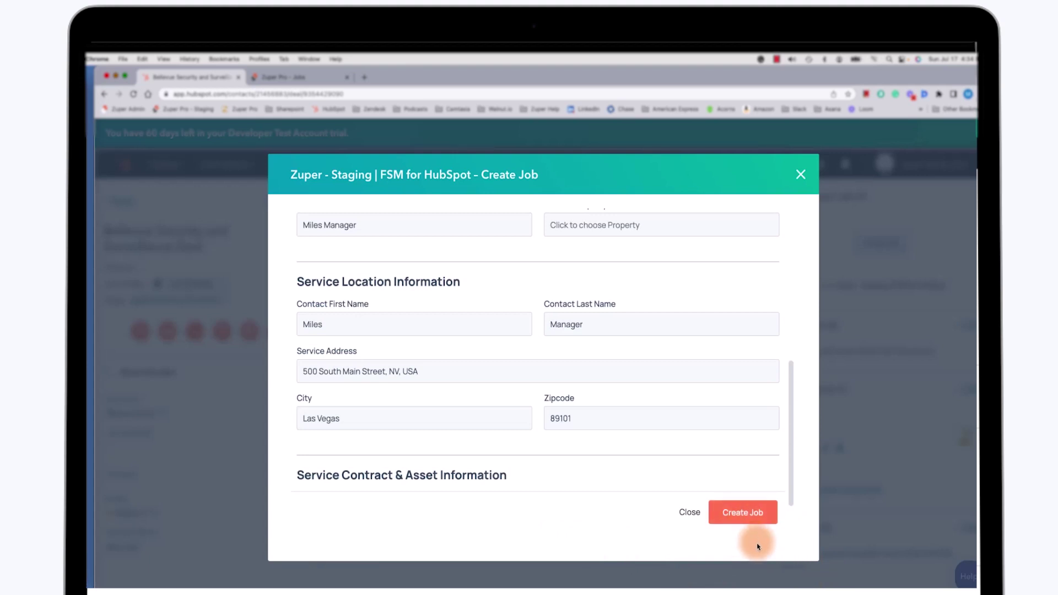
pyautogui.click(738, 517)
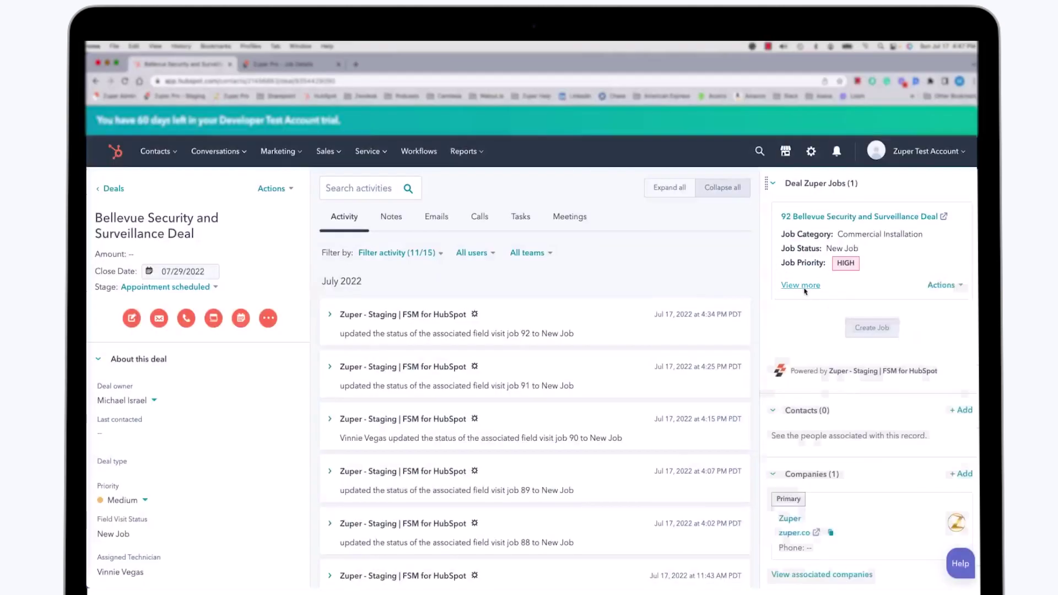
# Step: Expand job 92's card to show its full schedule, status and technician
pyautogui.click(804, 291)
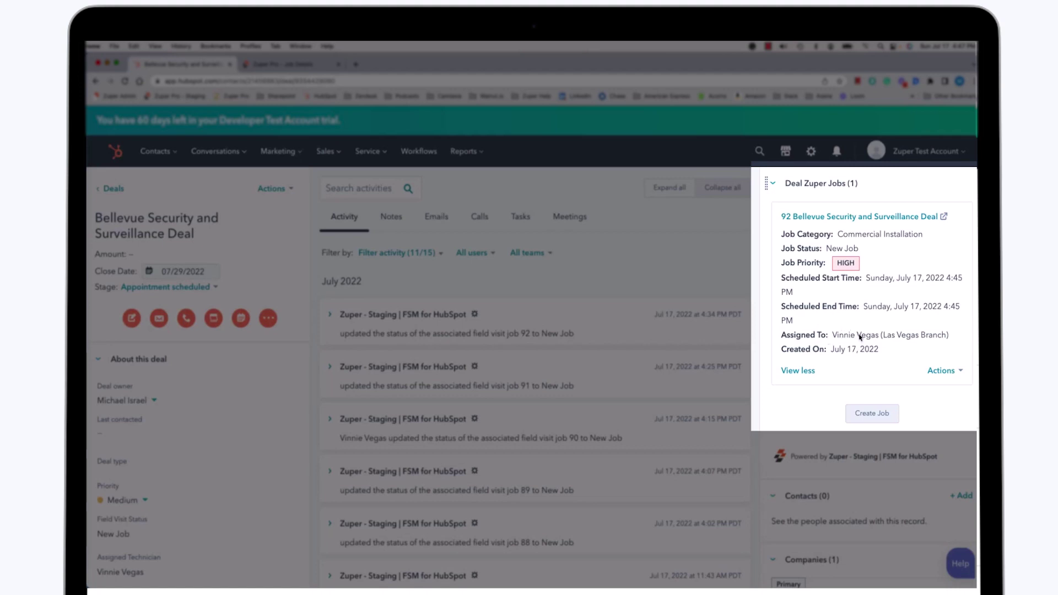
pyautogui.click(962, 373)
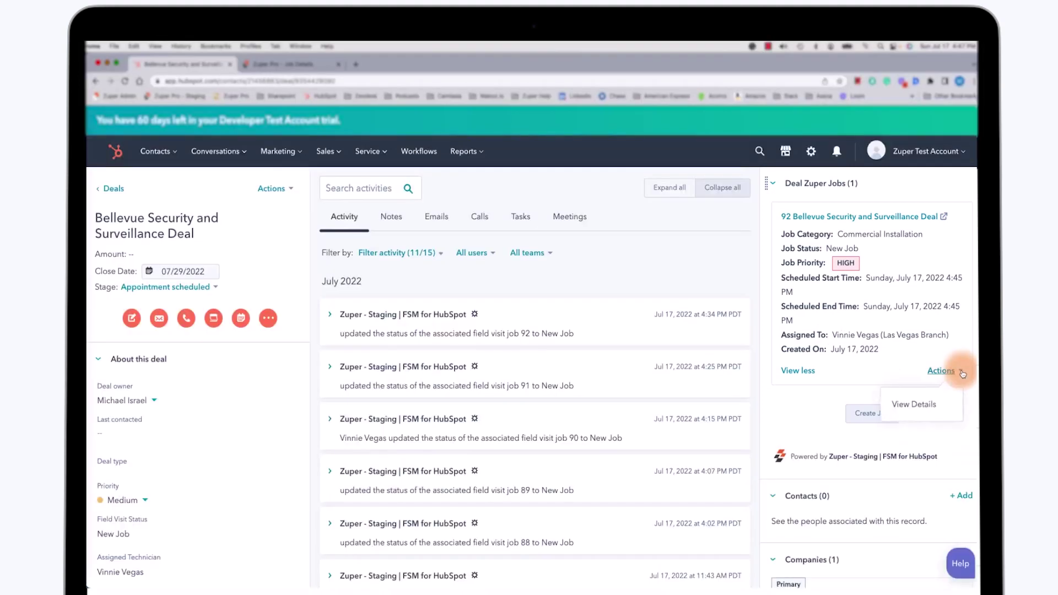
# Step: Open job 92's View Details and scroll through its service address and technician
pyautogui.click(914, 404)
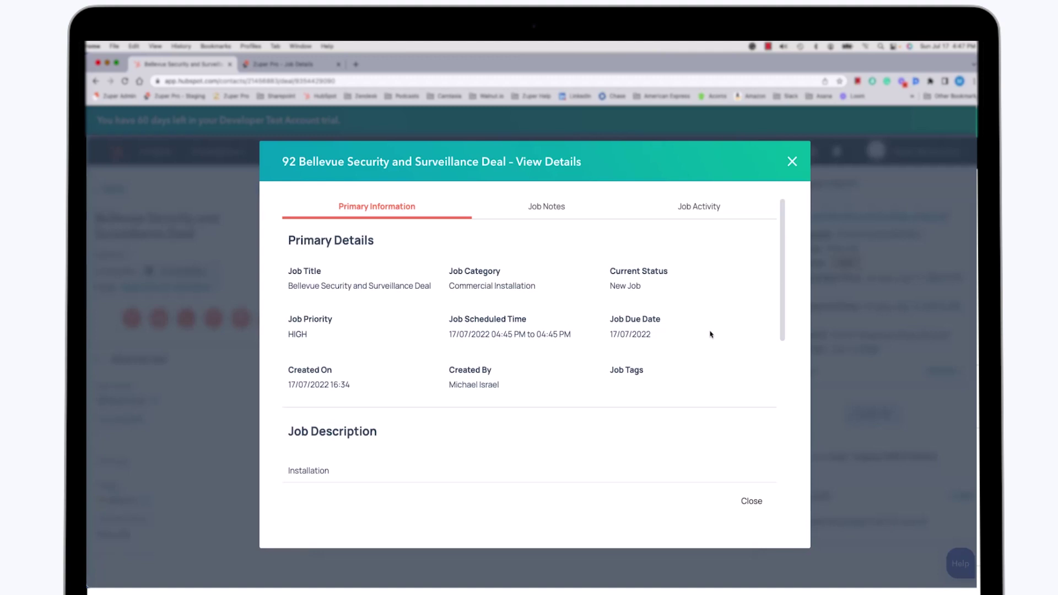
pyautogui.scroll(-5, 711, 335)
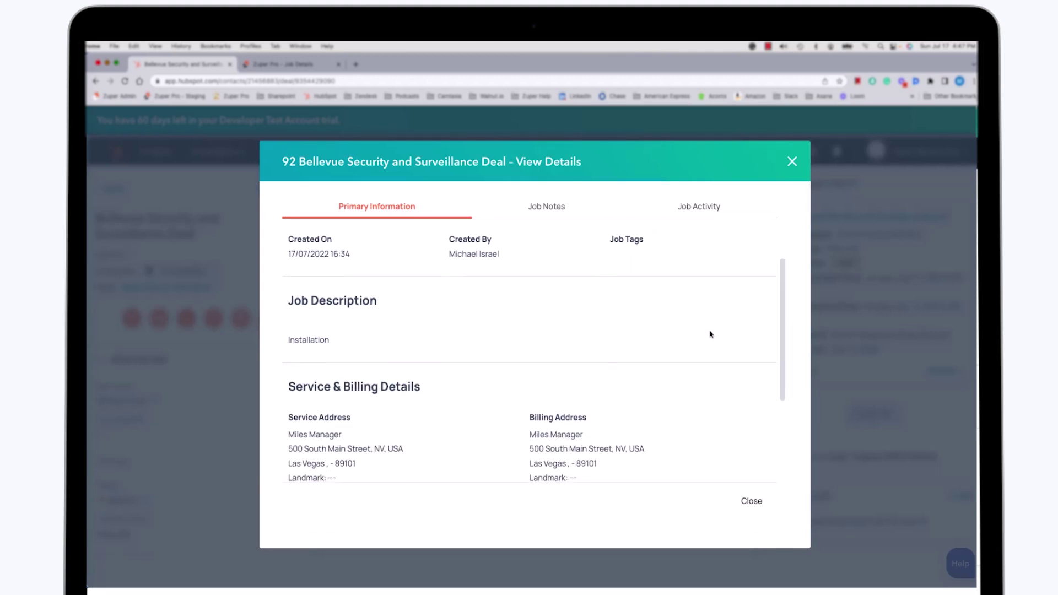
pyautogui.scroll(-7, 710, 335)
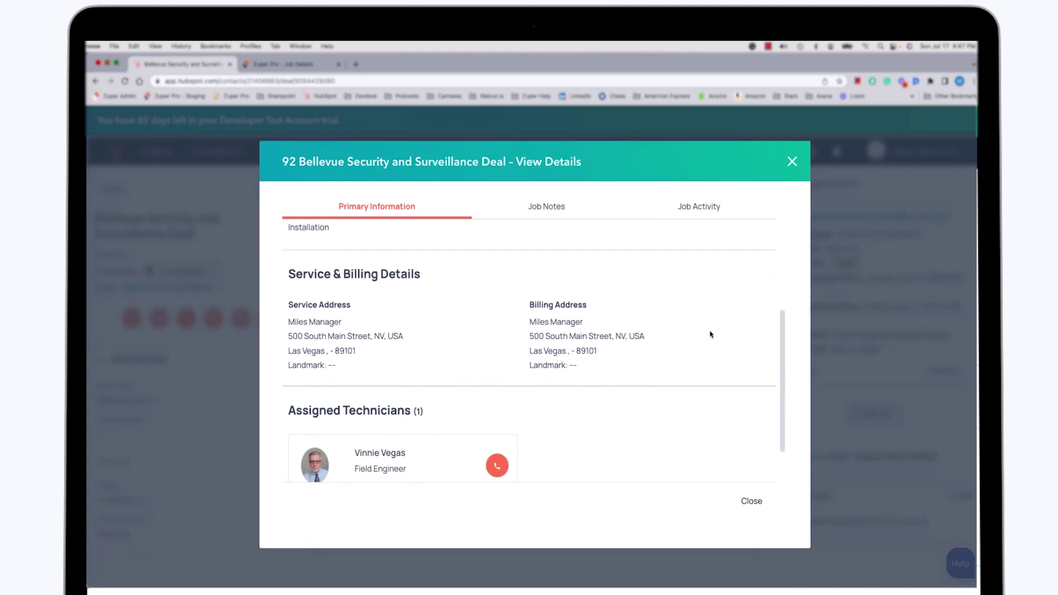
pyautogui.scroll(-2, 711, 335)
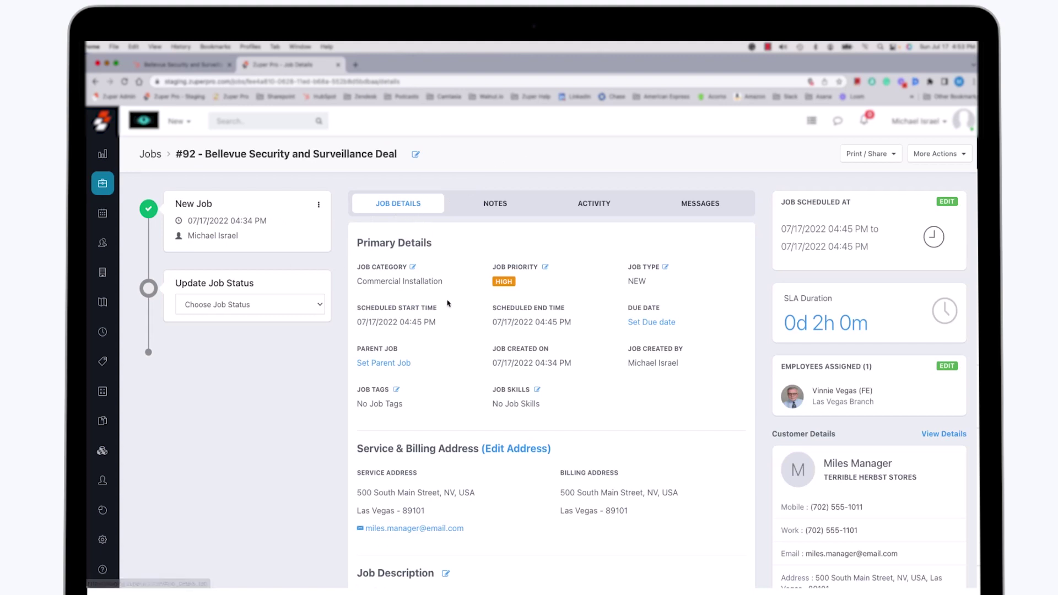
pyautogui.scroll(-3, 568, 346)
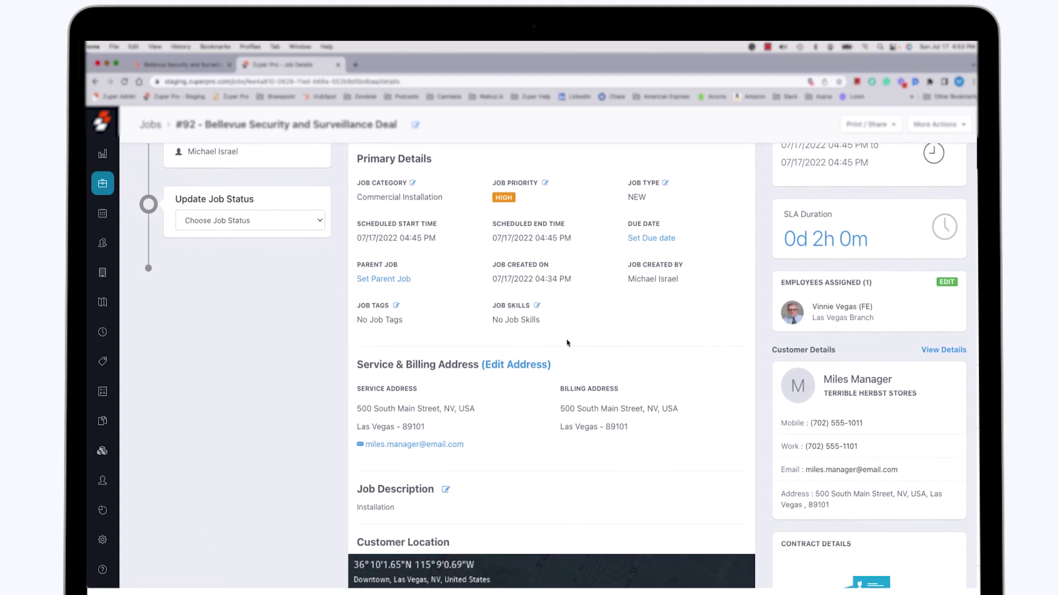
pyautogui.scroll(-2, 574, 339)
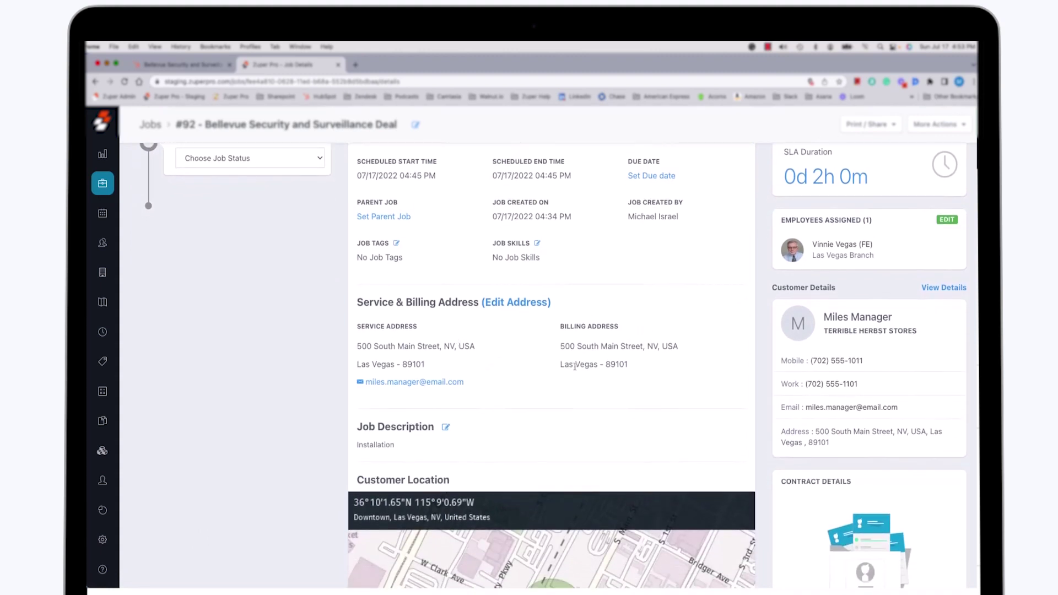
pyautogui.scroll(-10, 575, 366)
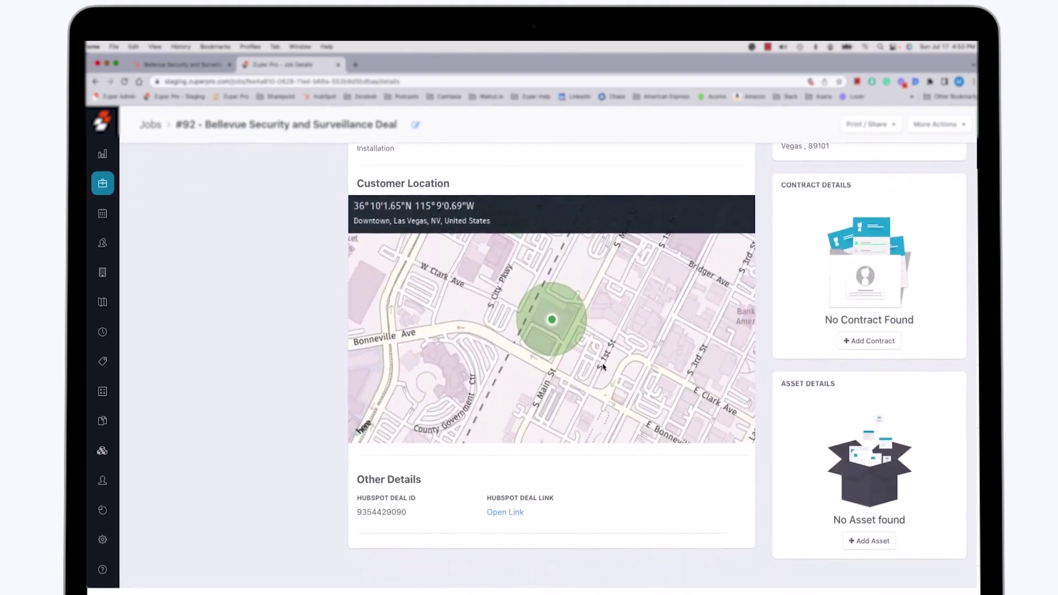
pyautogui.scroll(1, 606, 365)
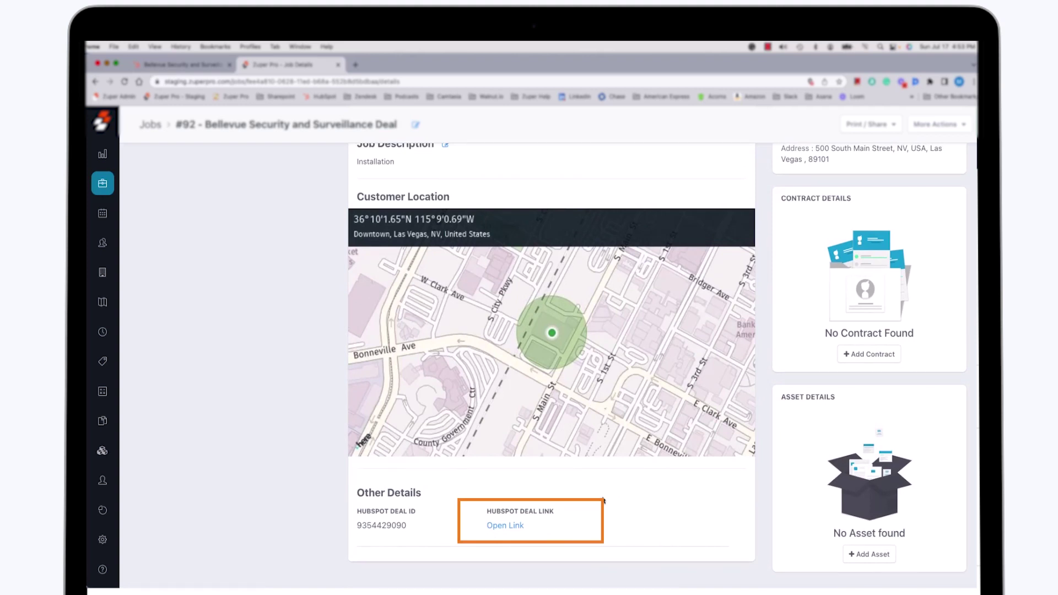
pyautogui.scroll(10, 603, 501)
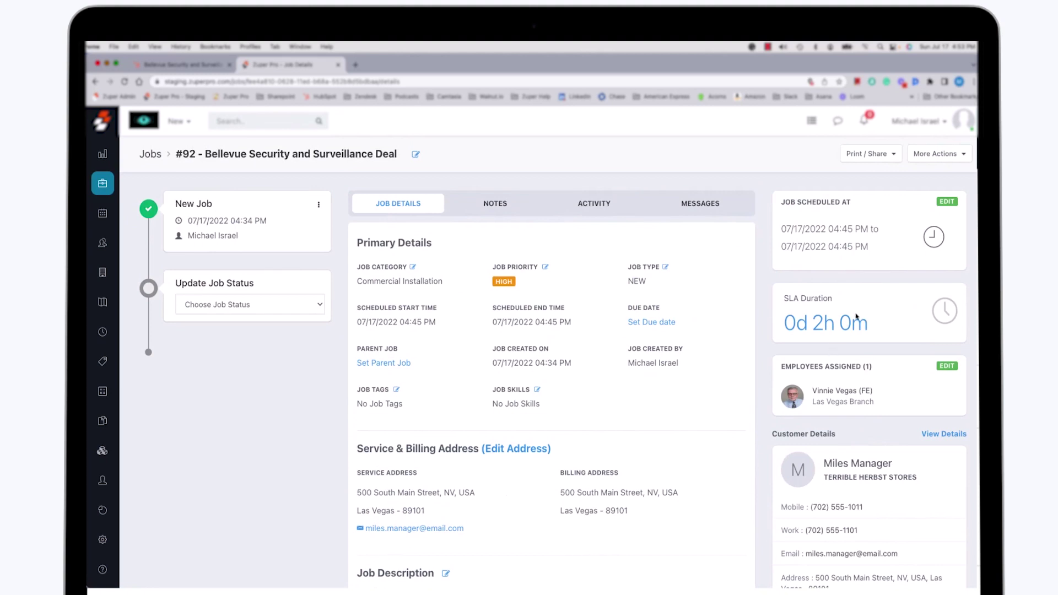
pyautogui.click(866, 233)
pyautogui.scroll(-2, 907, 312)
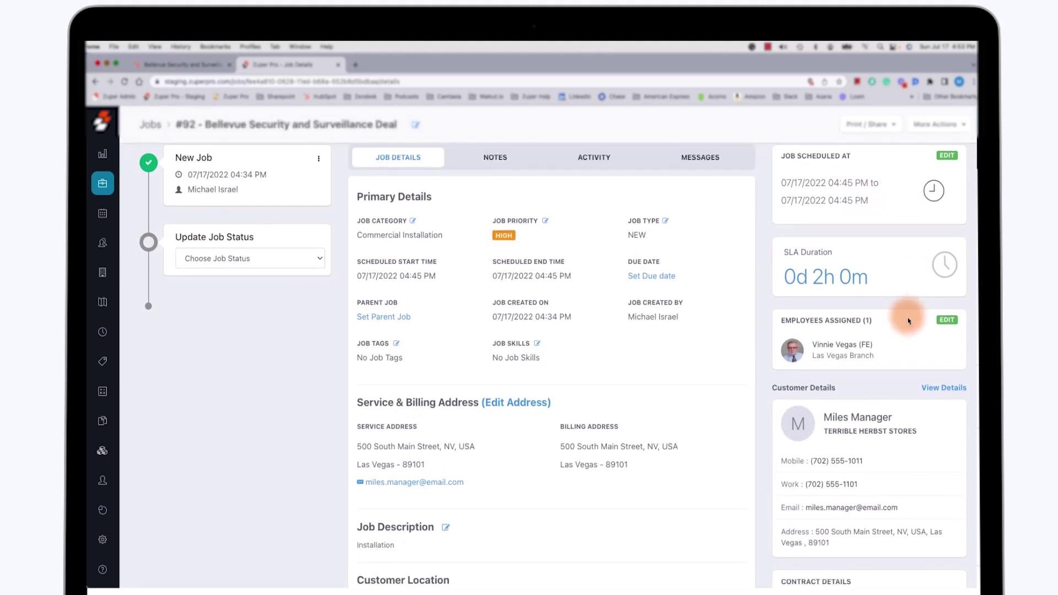
pyautogui.scroll(-2, 909, 321)
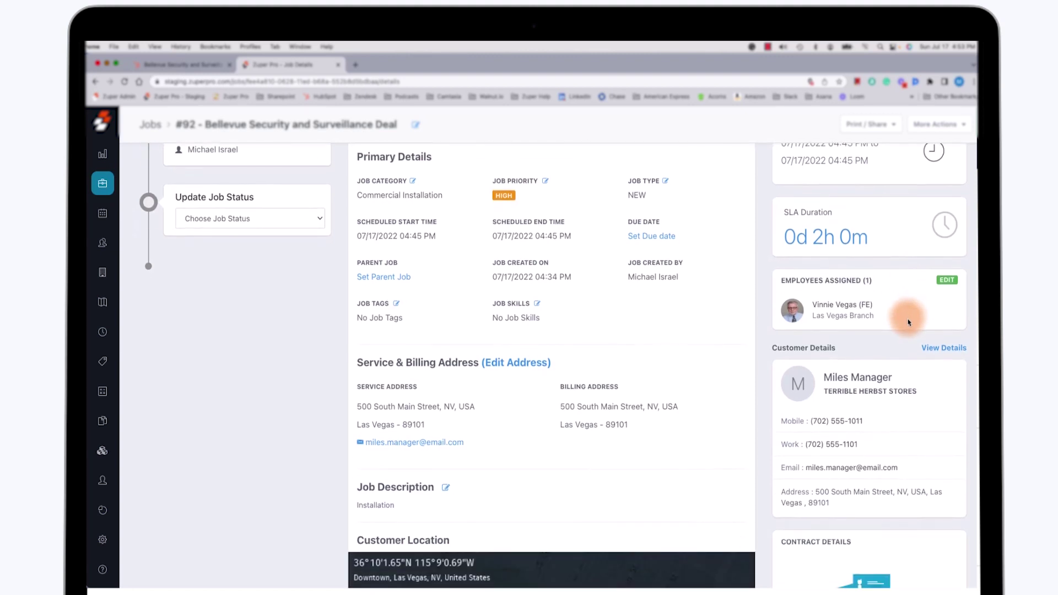
pyautogui.scroll(-5, 909, 311)
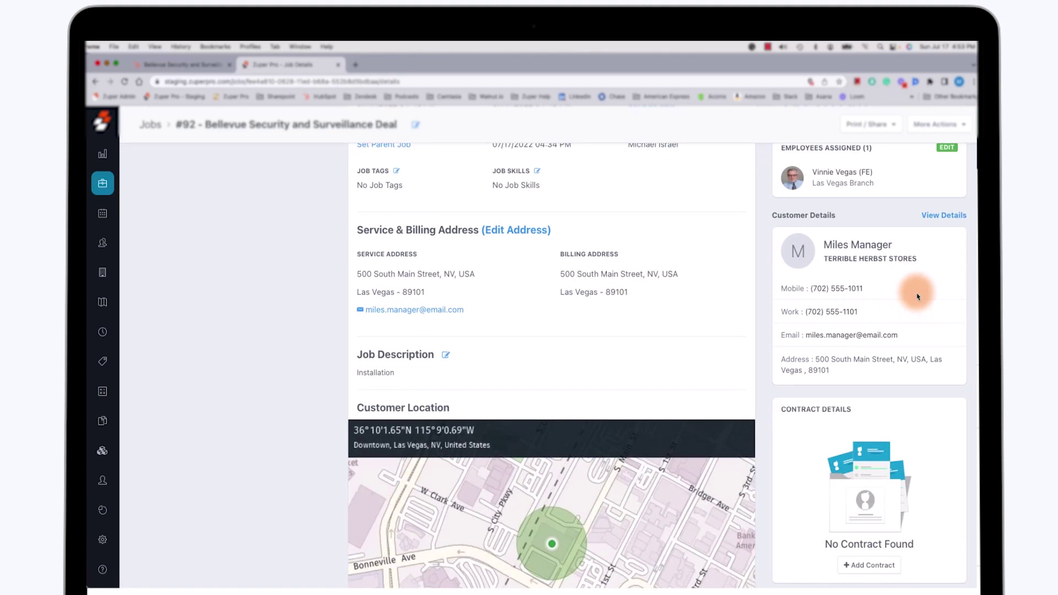
pyautogui.scroll(-5, 917, 297)
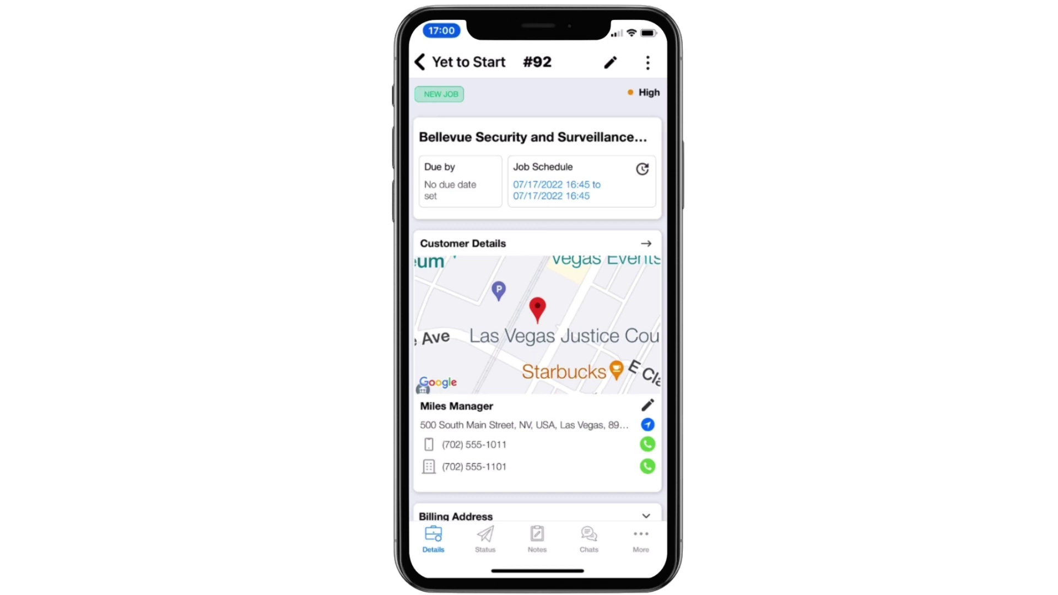
# Step: Set job #92 to On My Way with a 15-minute ETA, using Apple Maps for directions
pyautogui.click(485, 537)
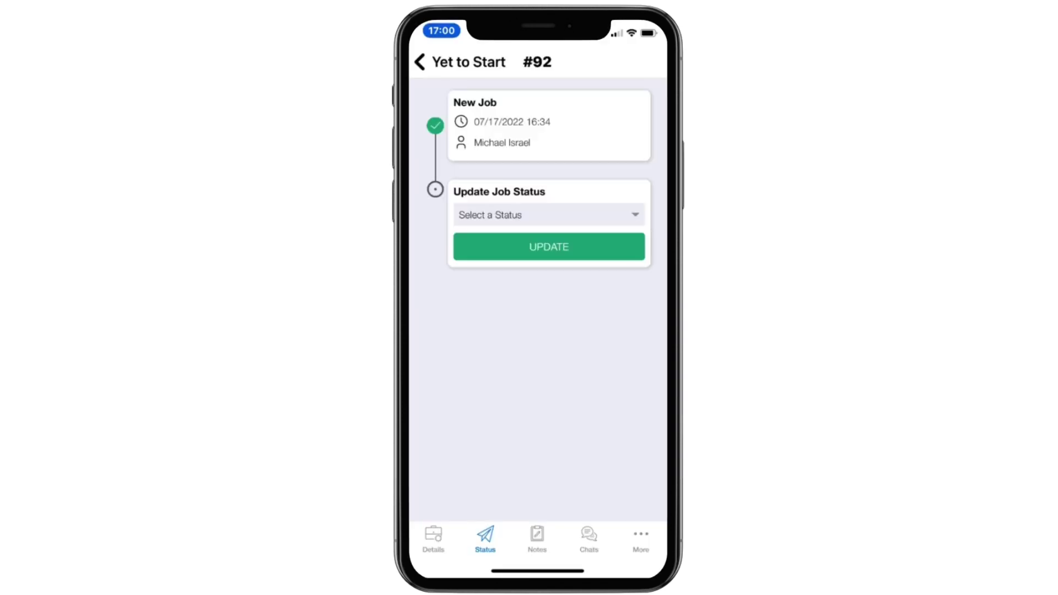
pyautogui.click(545, 214)
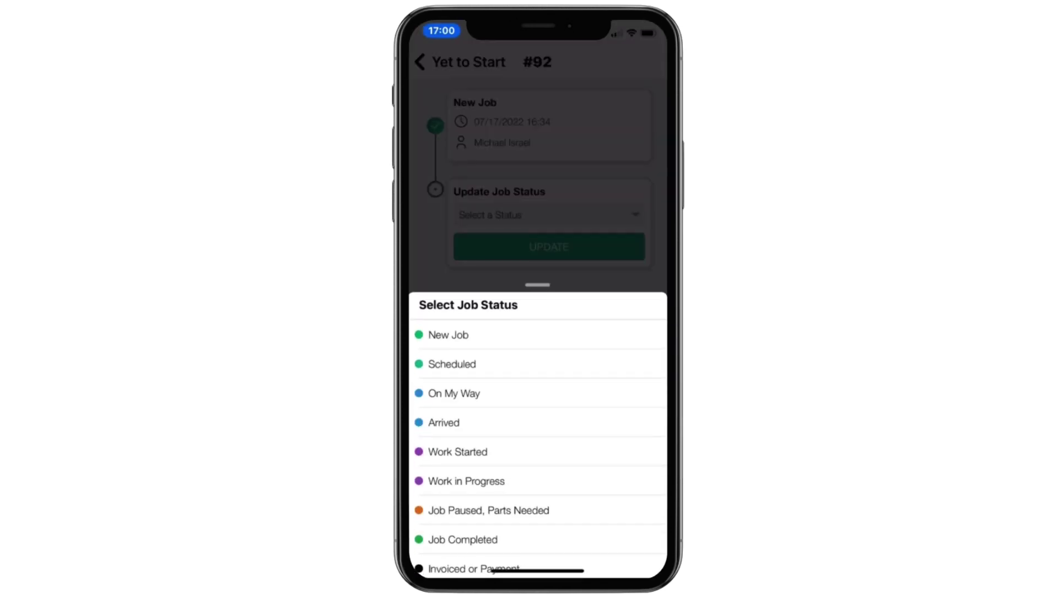
pyautogui.click(485, 392)
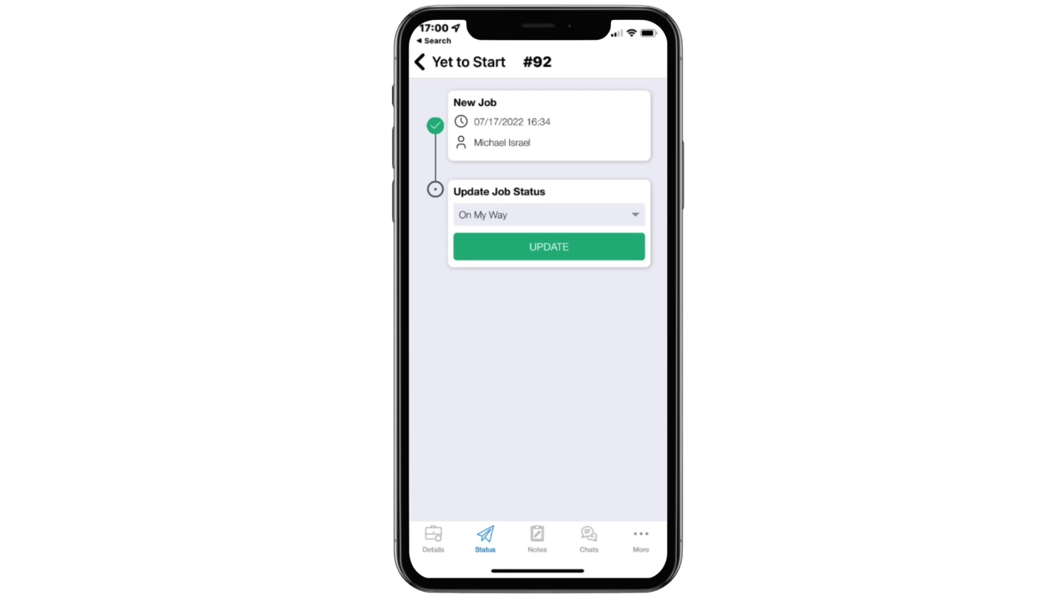
pyautogui.click(549, 246)
pyautogui.click(534, 314)
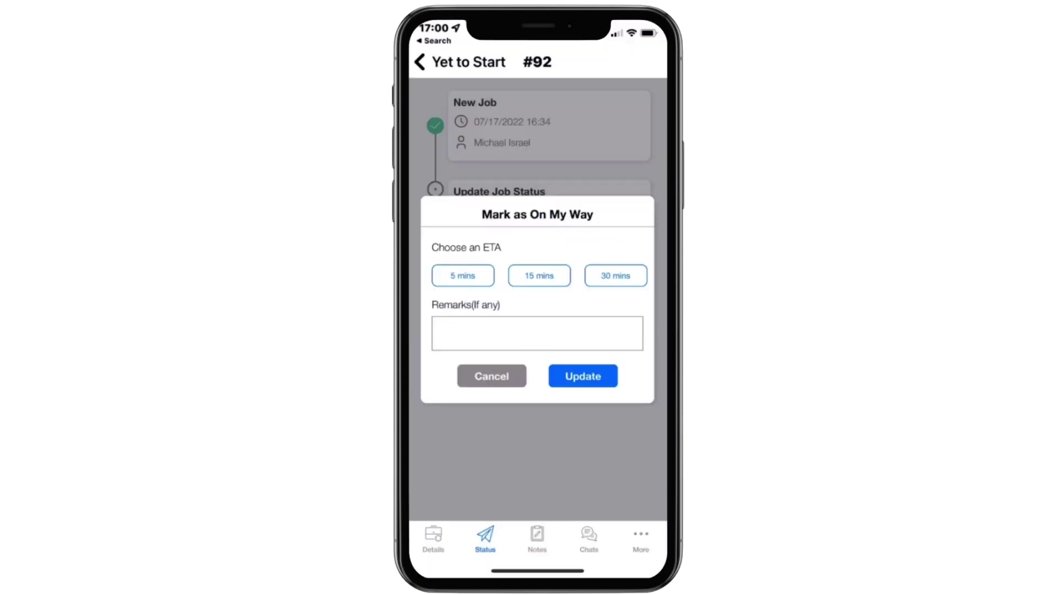
pyautogui.click(463, 275)
pyautogui.click(539, 275)
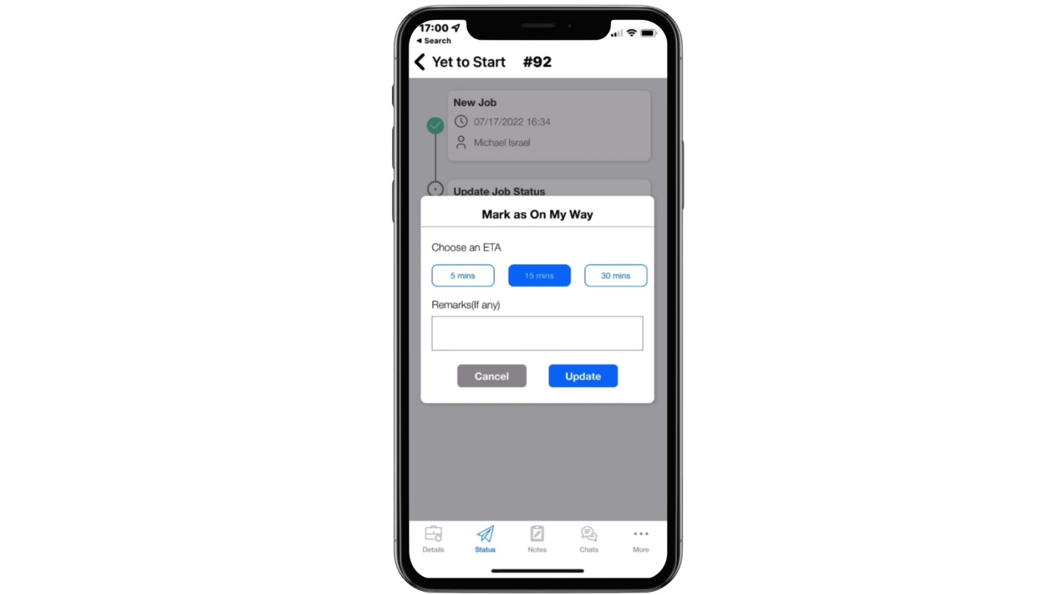
pyautogui.click(583, 376)
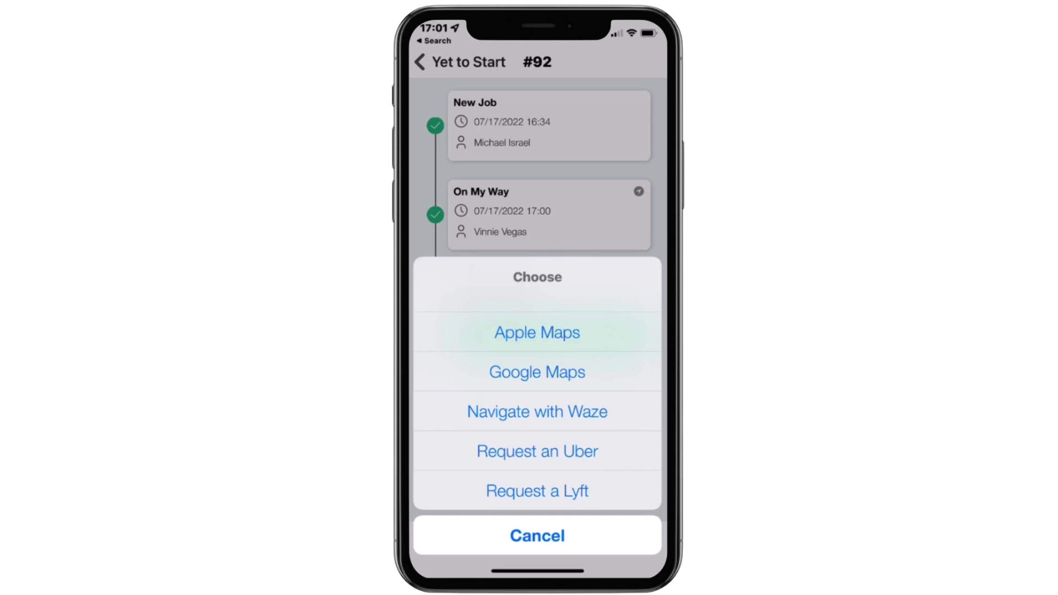
pyautogui.click(537, 333)
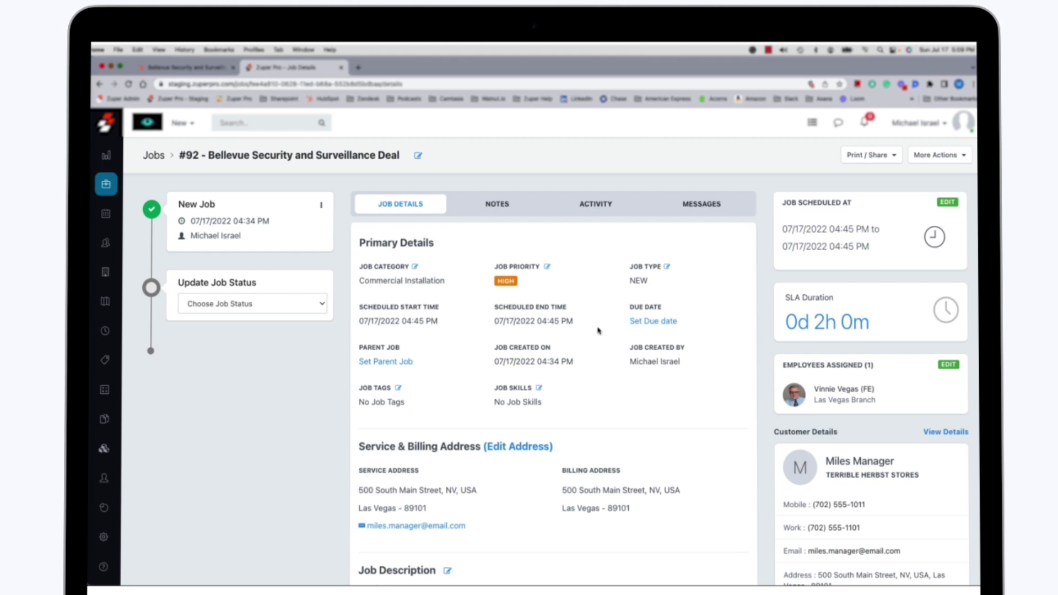
# Step: Open the HubSpot Deal Link from job #92's Other Details section
pyautogui.scroll(-10, 599, 331)
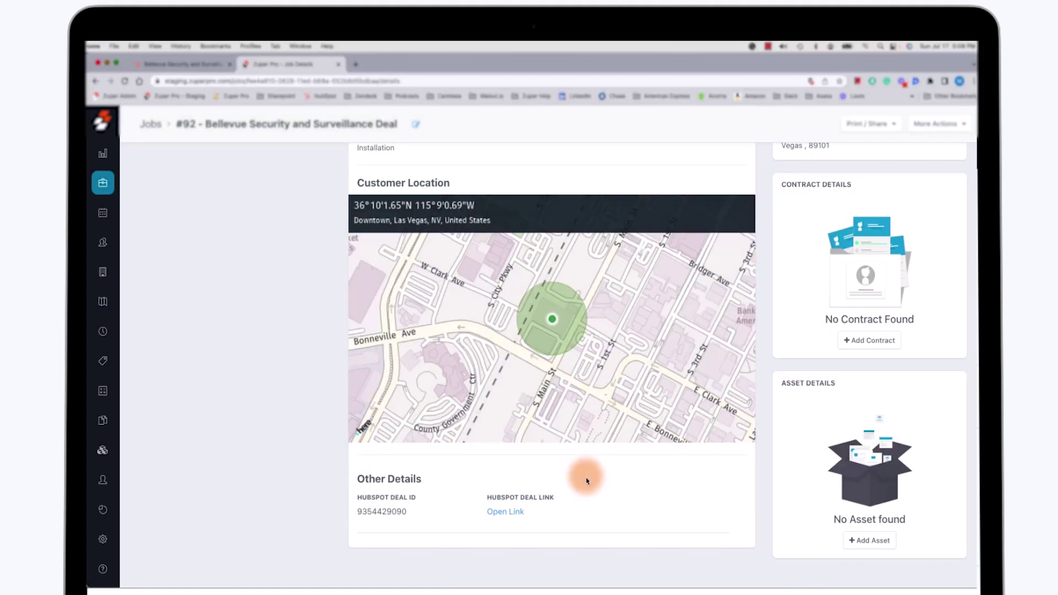
pyautogui.click(502, 512)
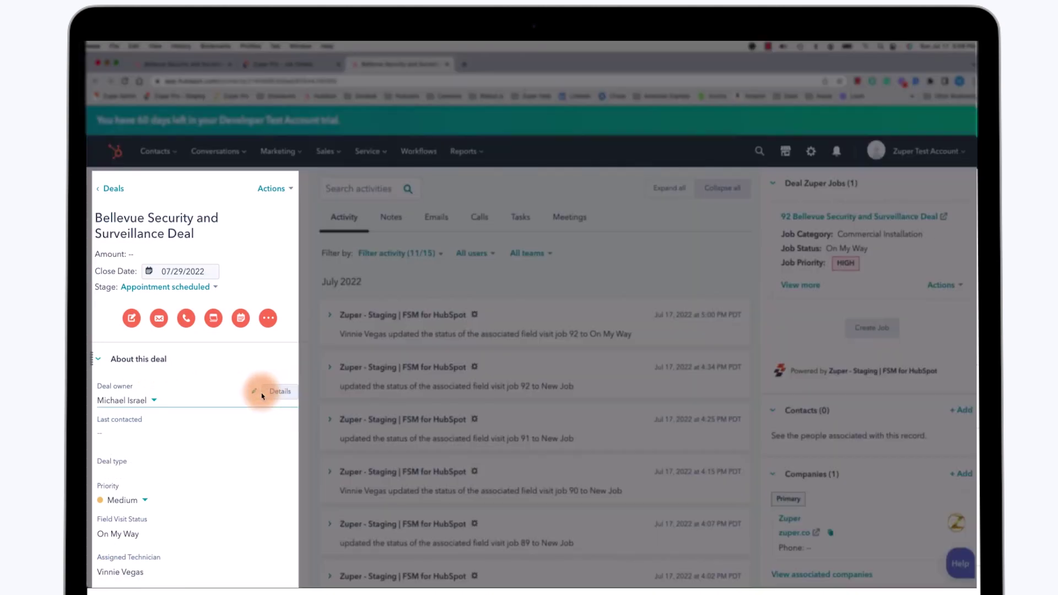
# Step: Scroll to the Deal Zuper Jobs card and expand job 92's schedule, assignee and creation date
pyautogui.scroll(-3, 225, 413)
pyautogui.scroll(-1, 224, 415)
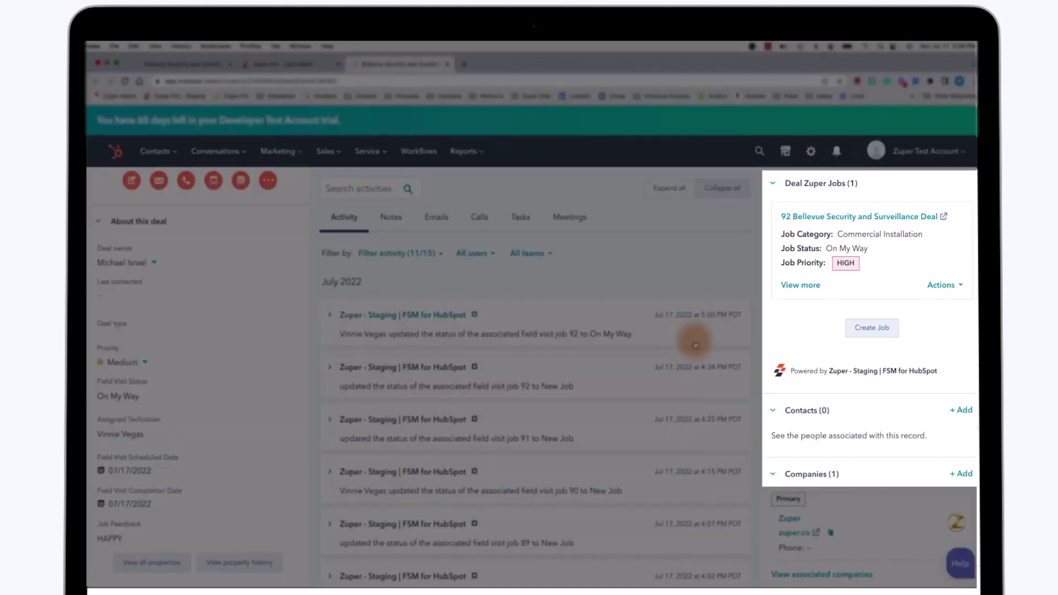
pyautogui.click(802, 285)
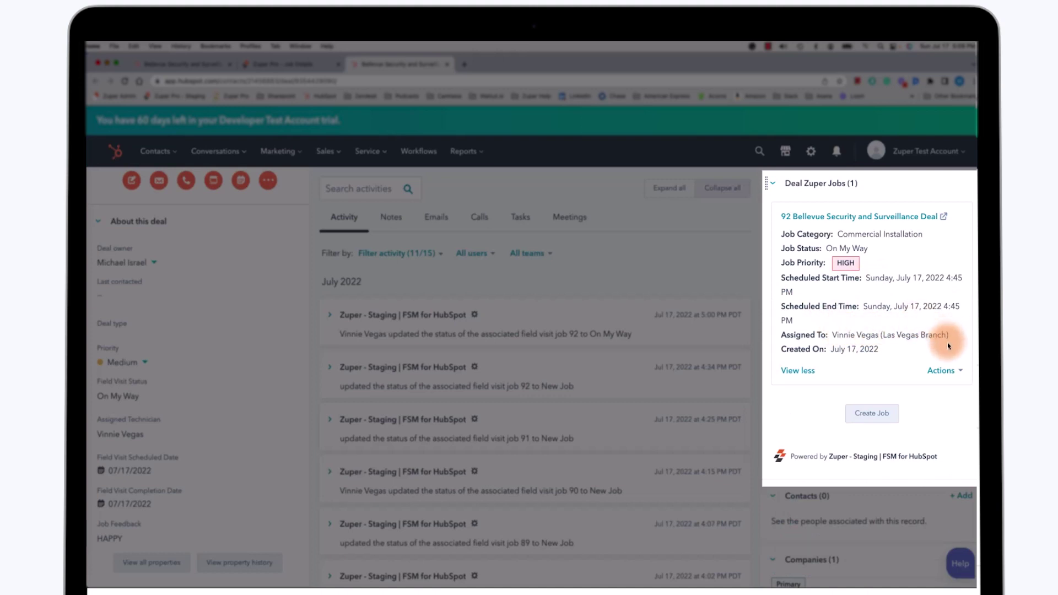
pyautogui.click(960, 374)
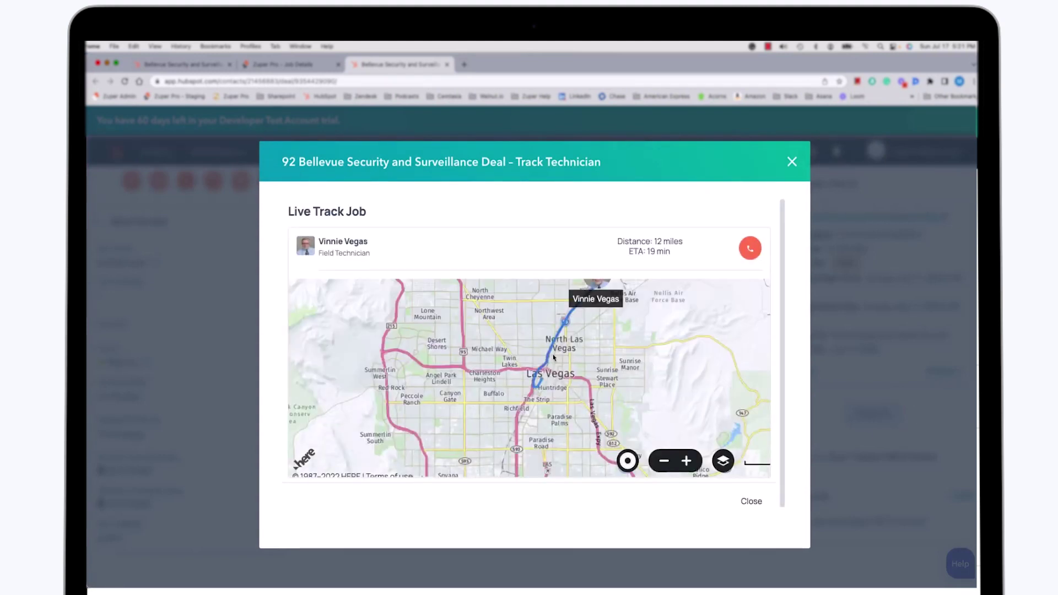
# Step: Pan the Live Track Job map along the technician's route to job 92
pyautogui.moveTo(554, 357); pyautogui.dragTo(475, 411)
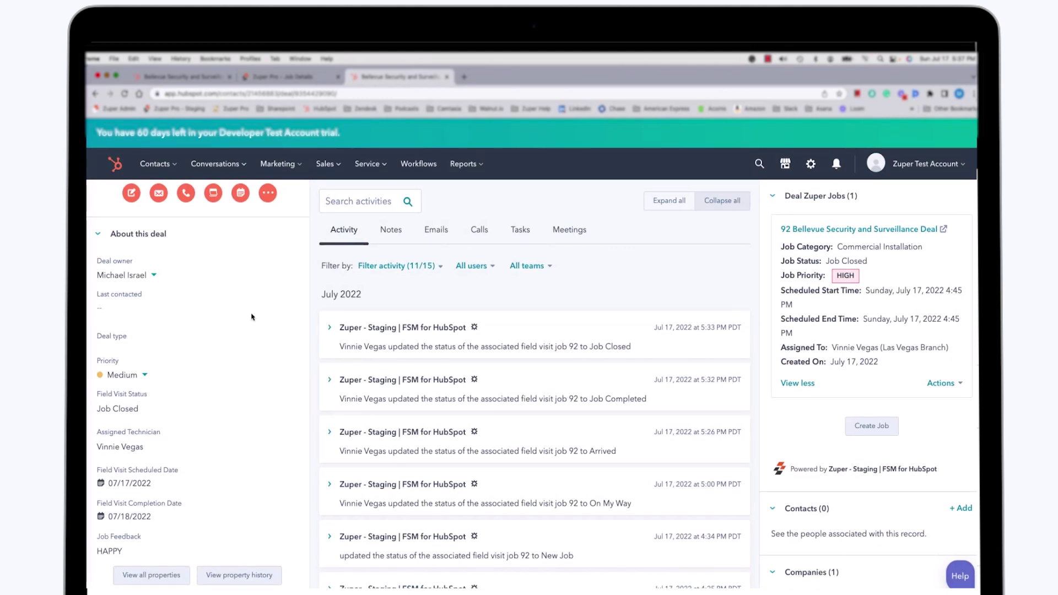
# Step: Open the Actions dropdown for job 92 in the Deal Zuper Jobs card
pyautogui.moveTo(256, 323)
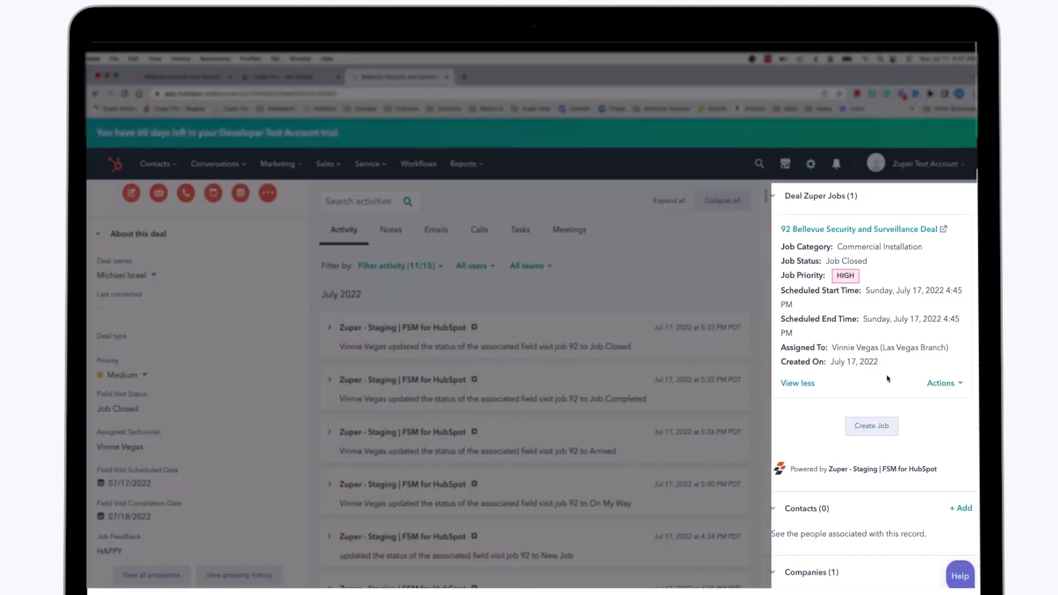
pyautogui.click(960, 387)
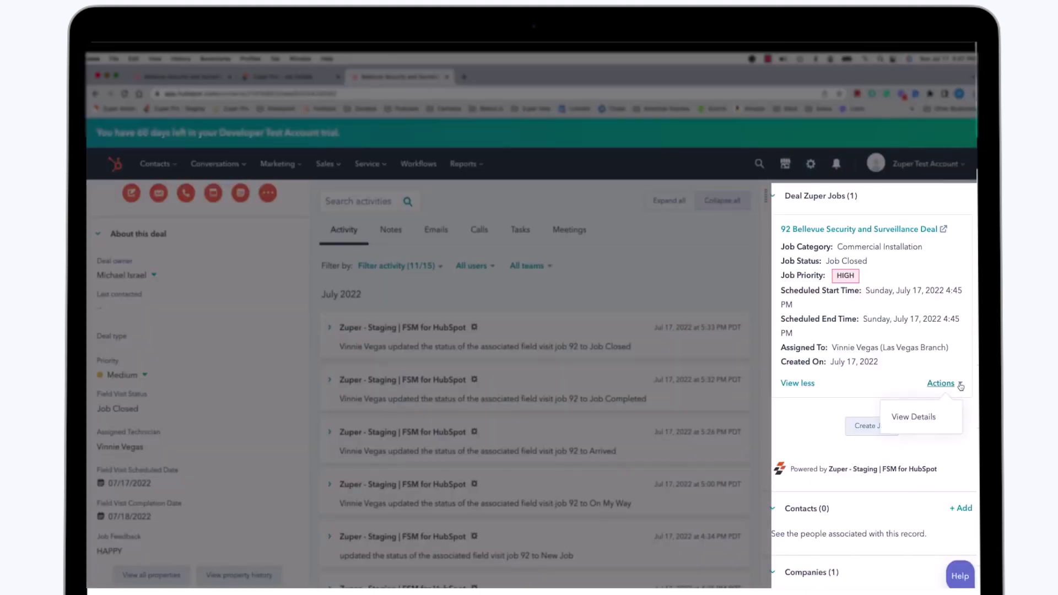
# Step: Open the View Details window for job 92
pyautogui.click(927, 418)
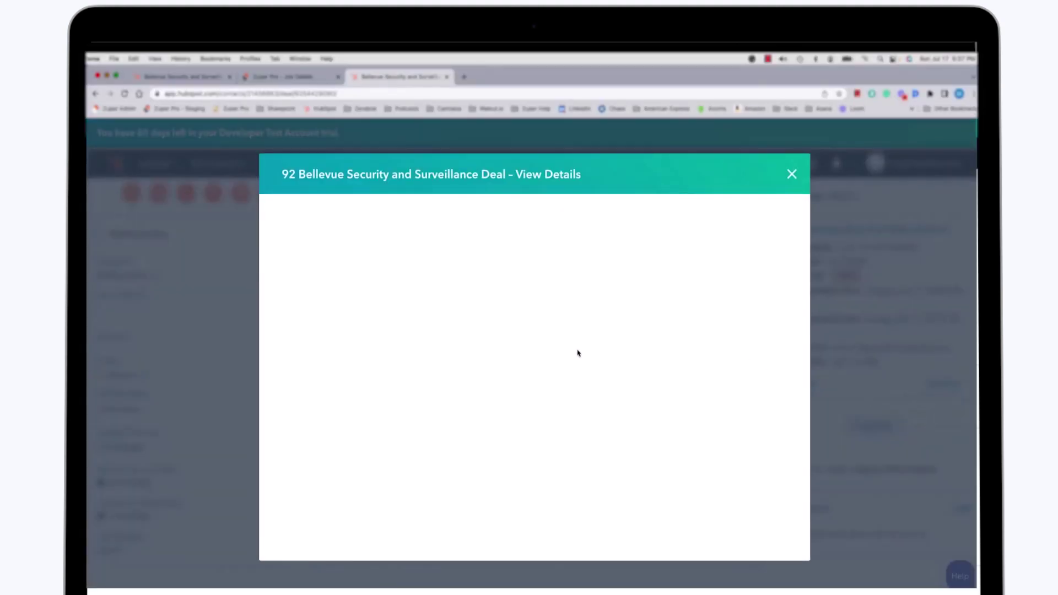
pyautogui.click(551, 354)
pyautogui.click(521, 306)
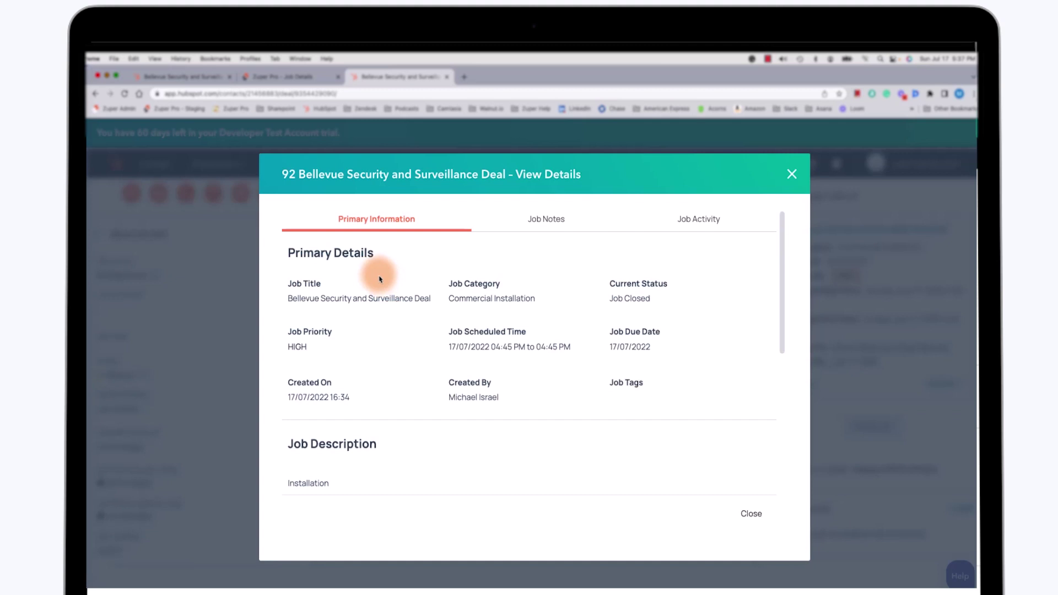
# Step: On the Job Notes tab, play the technician's .m4a voice note
pyautogui.click(544, 225)
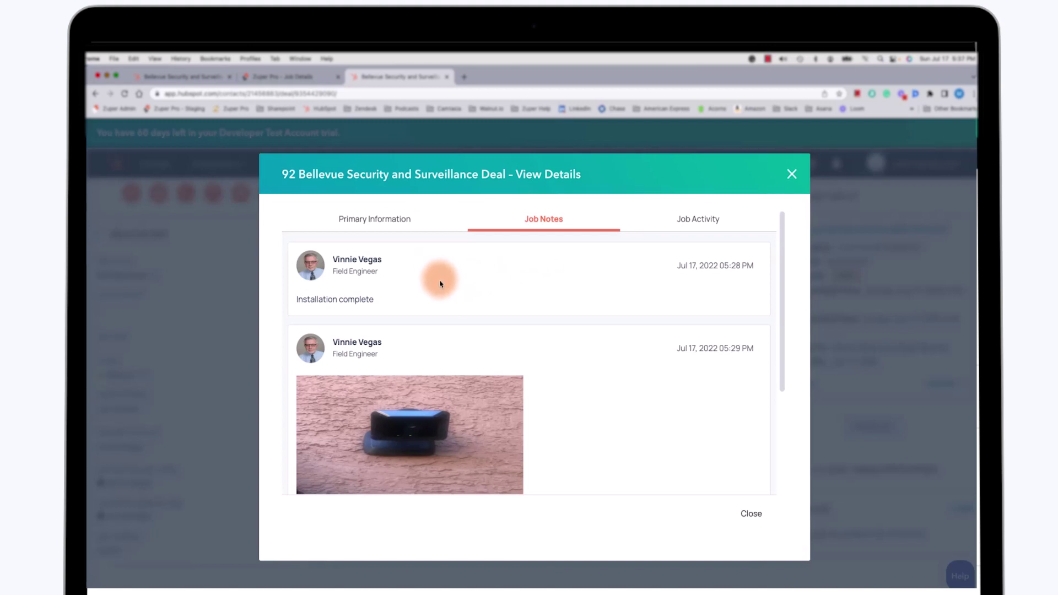
pyautogui.scroll(-2, 433, 283)
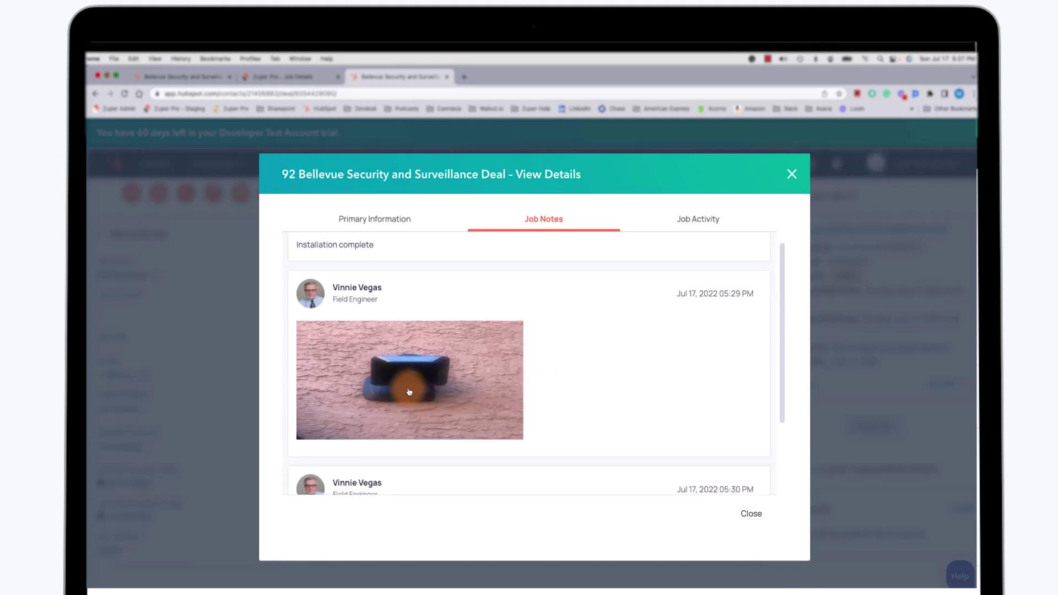
pyautogui.scroll(-4, 451, 370)
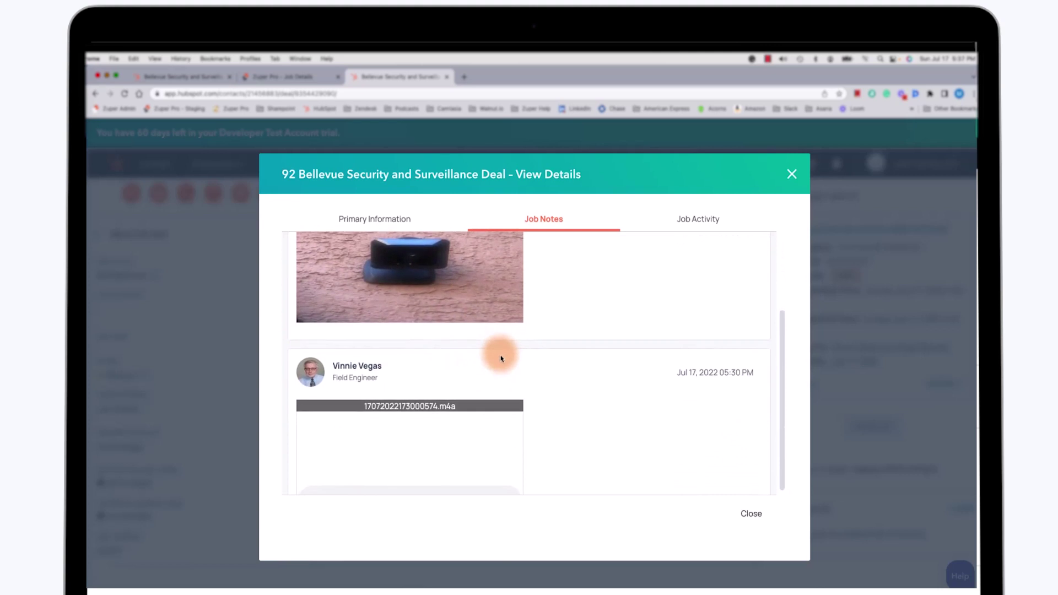
pyautogui.scroll(-2, 584, 391)
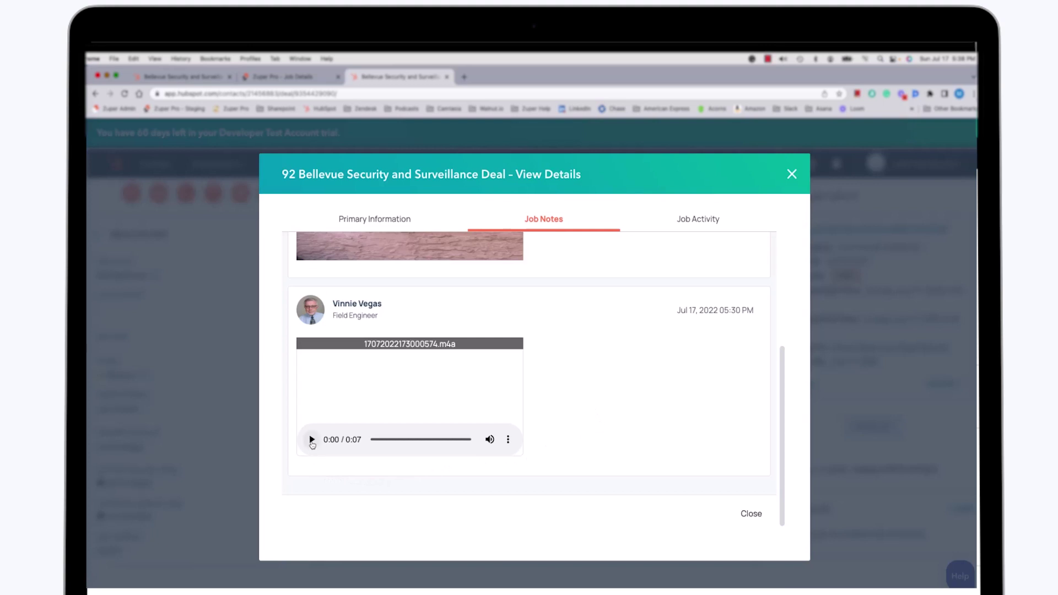
pyautogui.click(312, 440)
# Step: Review job 92's Job Activity entries, then close the details window
pyautogui.click(696, 224)
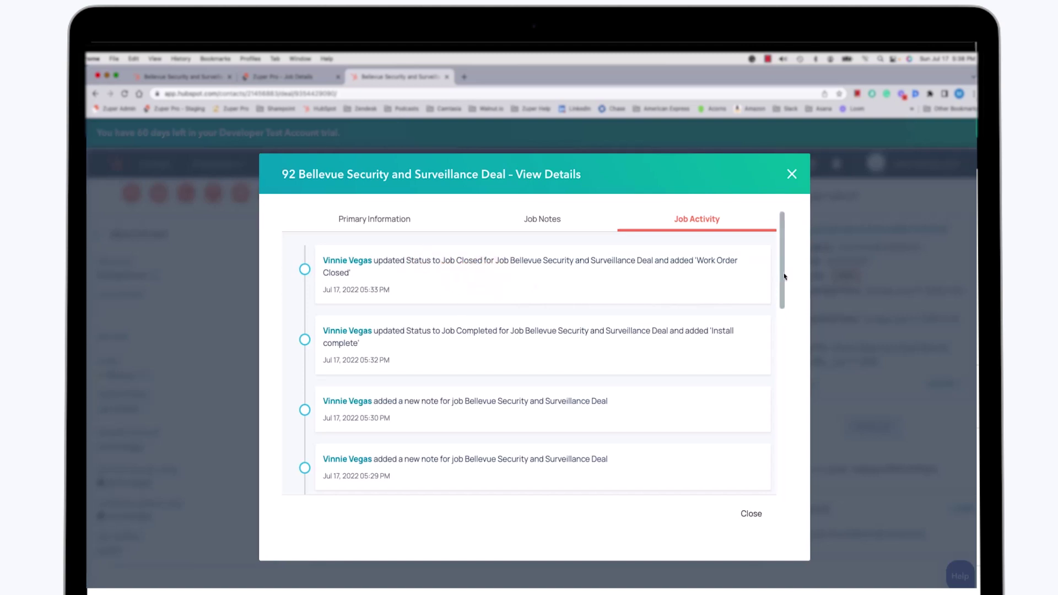
pyautogui.moveTo(785, 276); pyautogui.dragTo(779, 316)
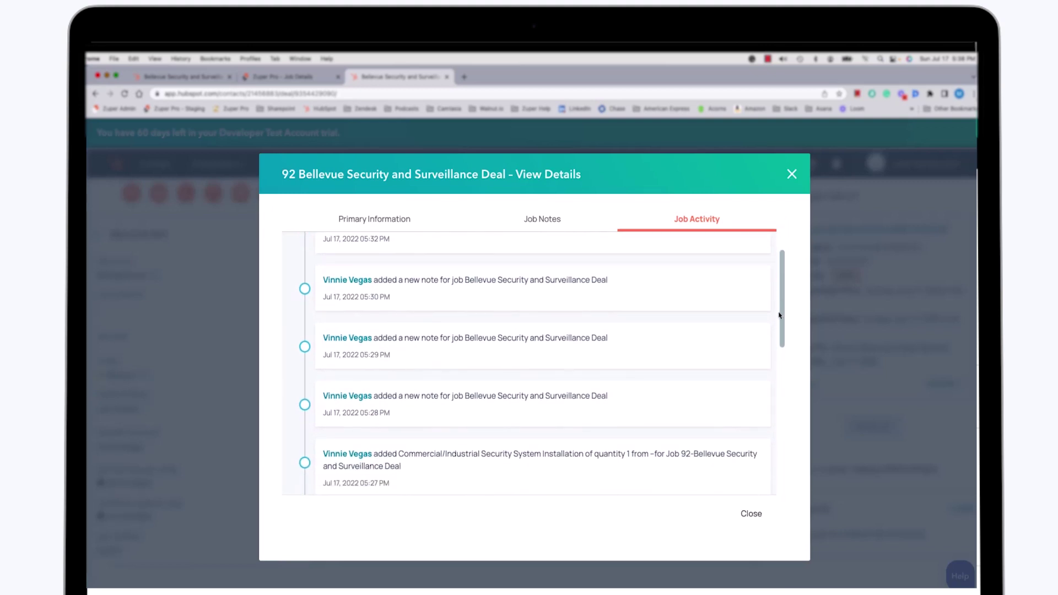
pyautogui.moveTo(780, 315); pyautogui.dragTo(775, 357)
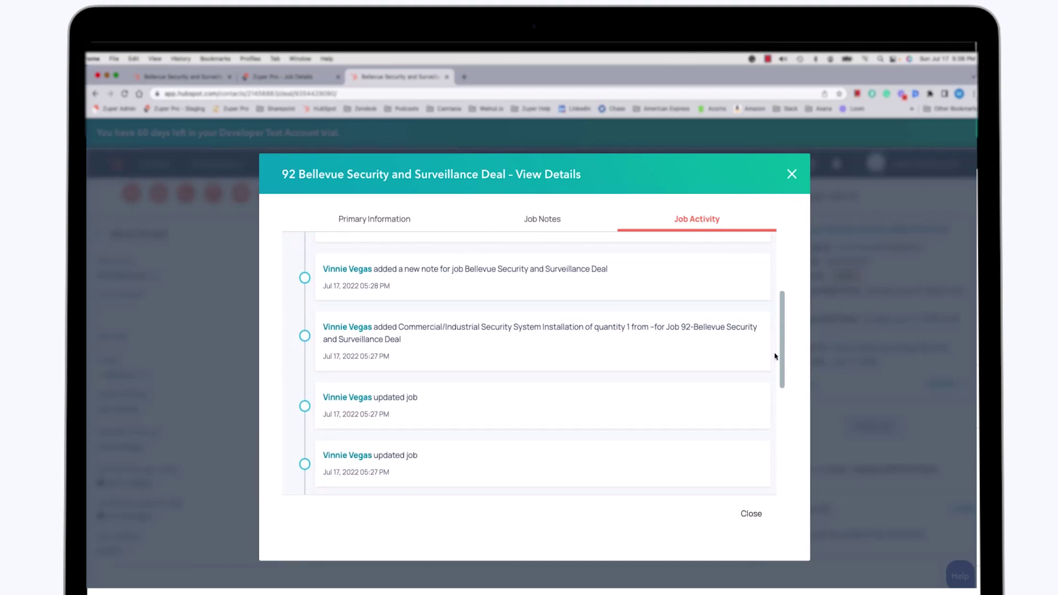
pyautogui.moveTo(775, 356); pyautogui.dragTo(773, 386)
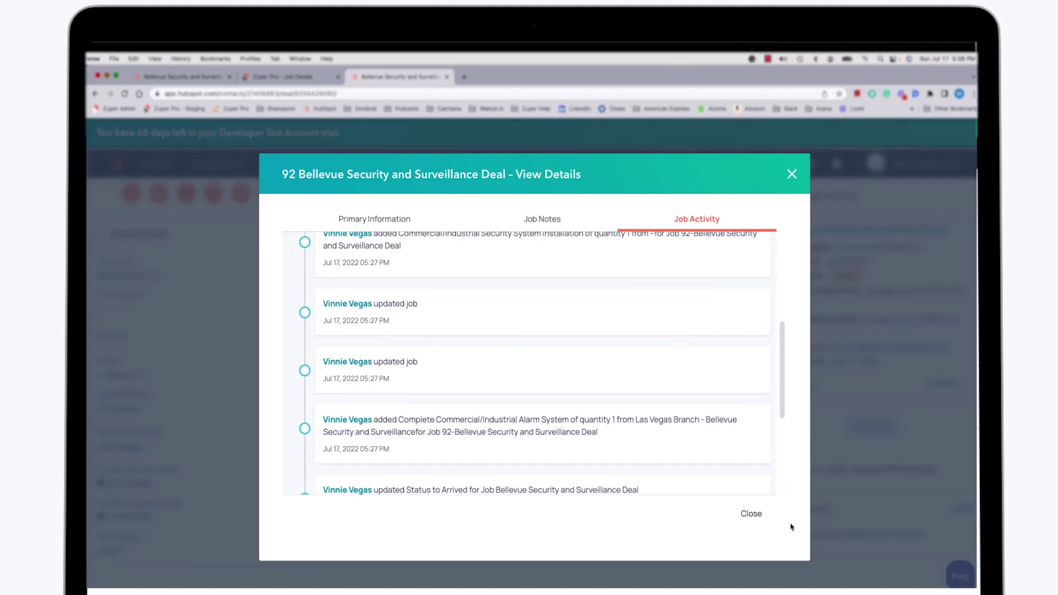
pyautogui.click(751, 515)
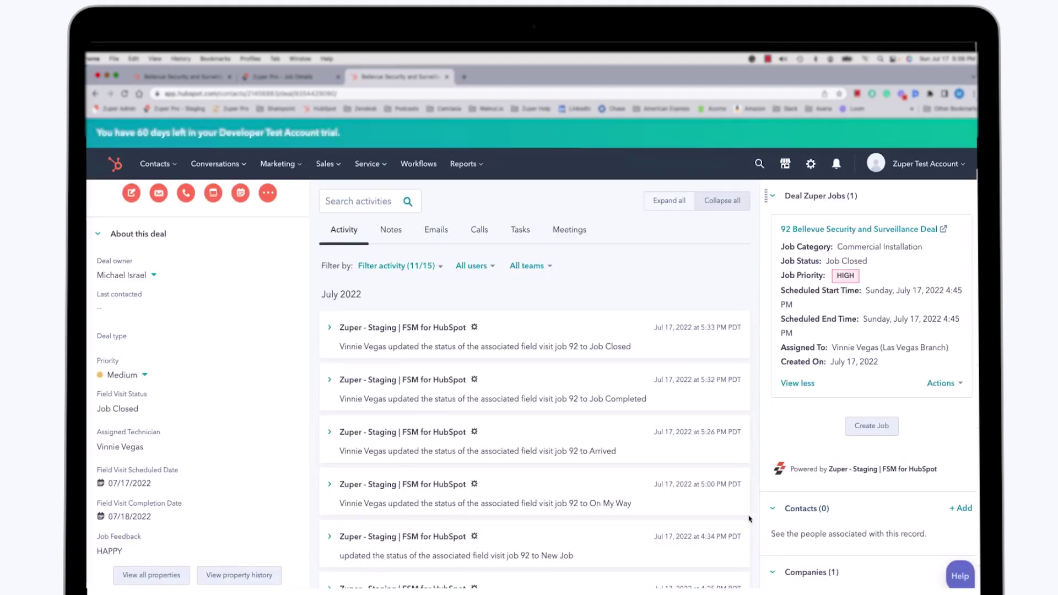